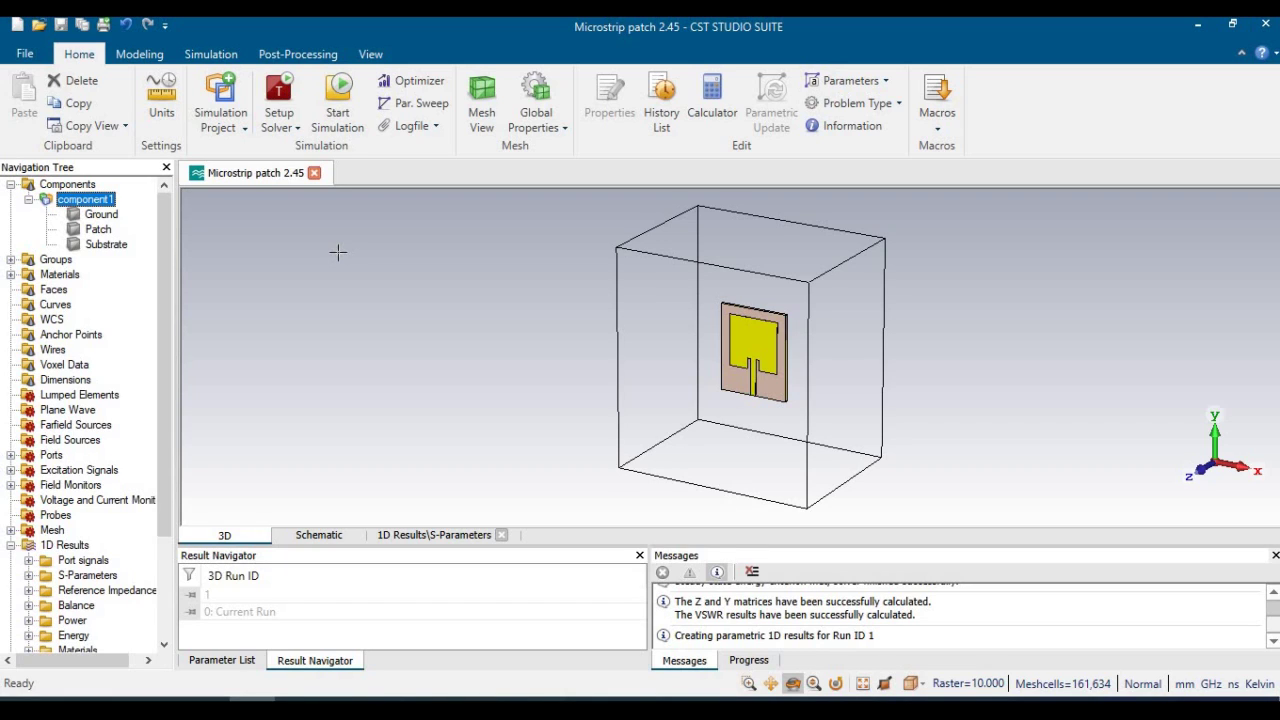
Check the Ground, Substrate (FR-4 lossy) and Patch (annealed copper) materials, ending with Ground selected
left_click(101, 216)
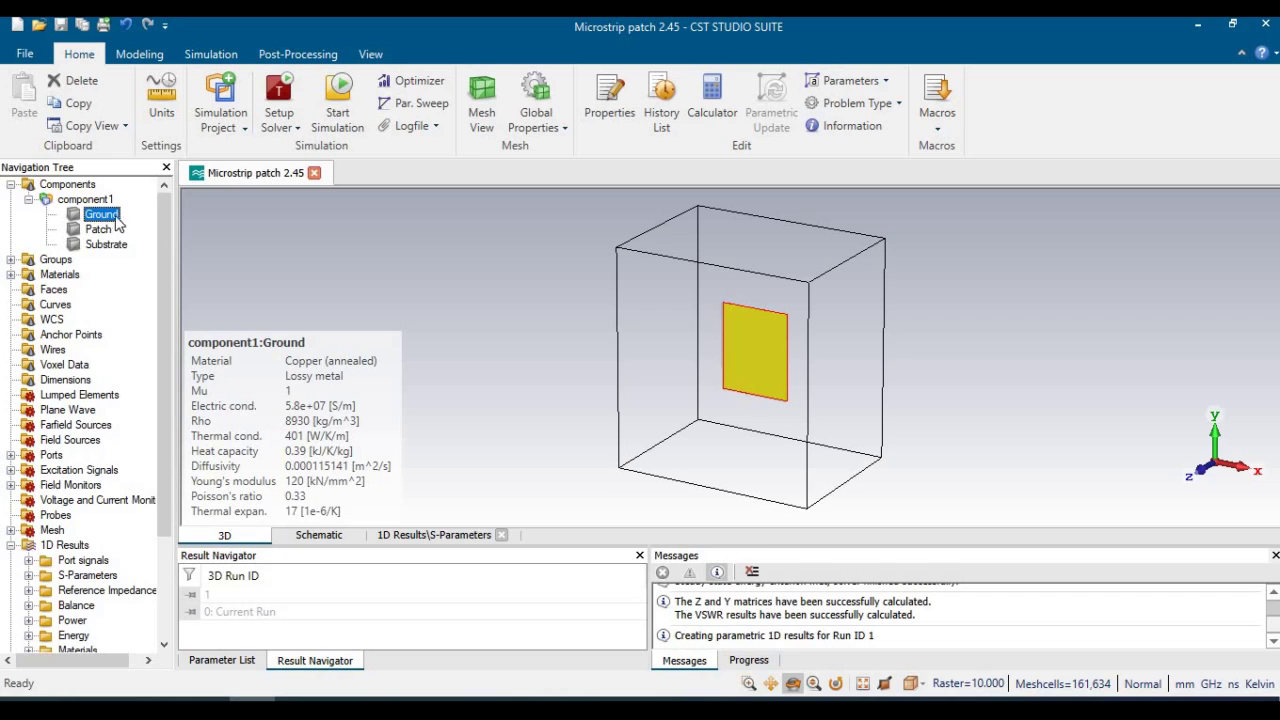
mouse_move(108, 218)
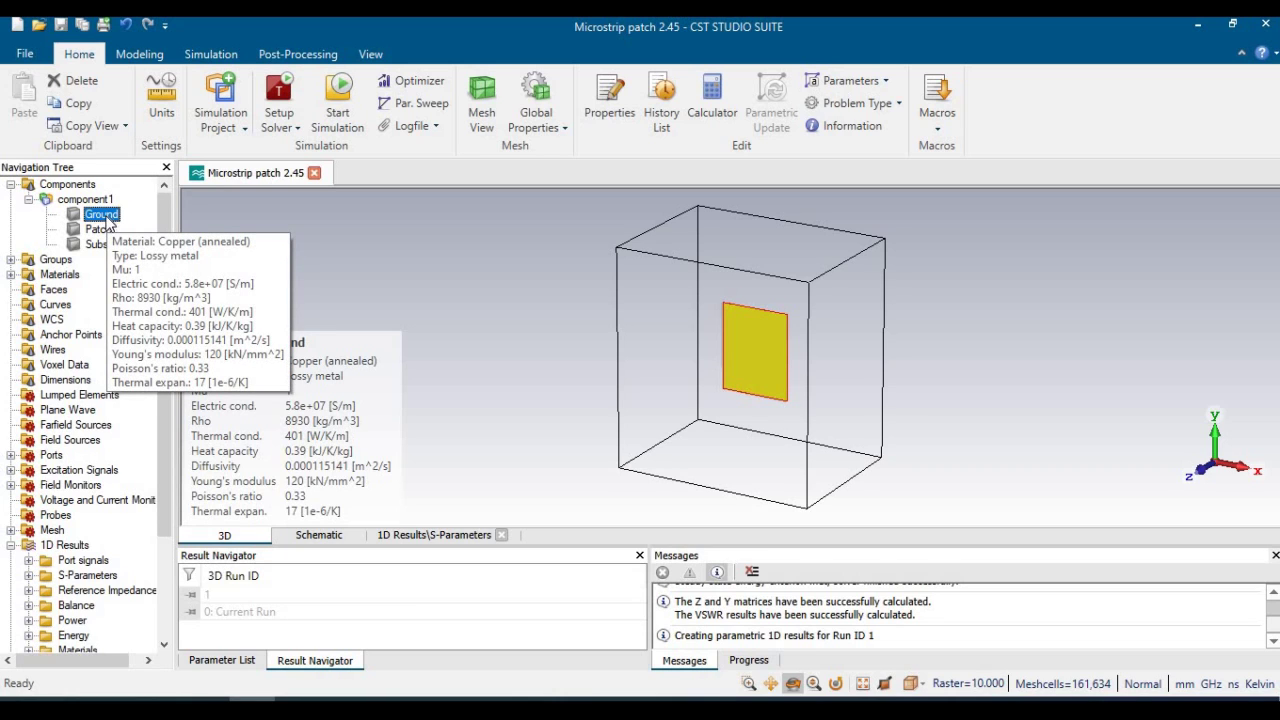
left_click(107, 245)
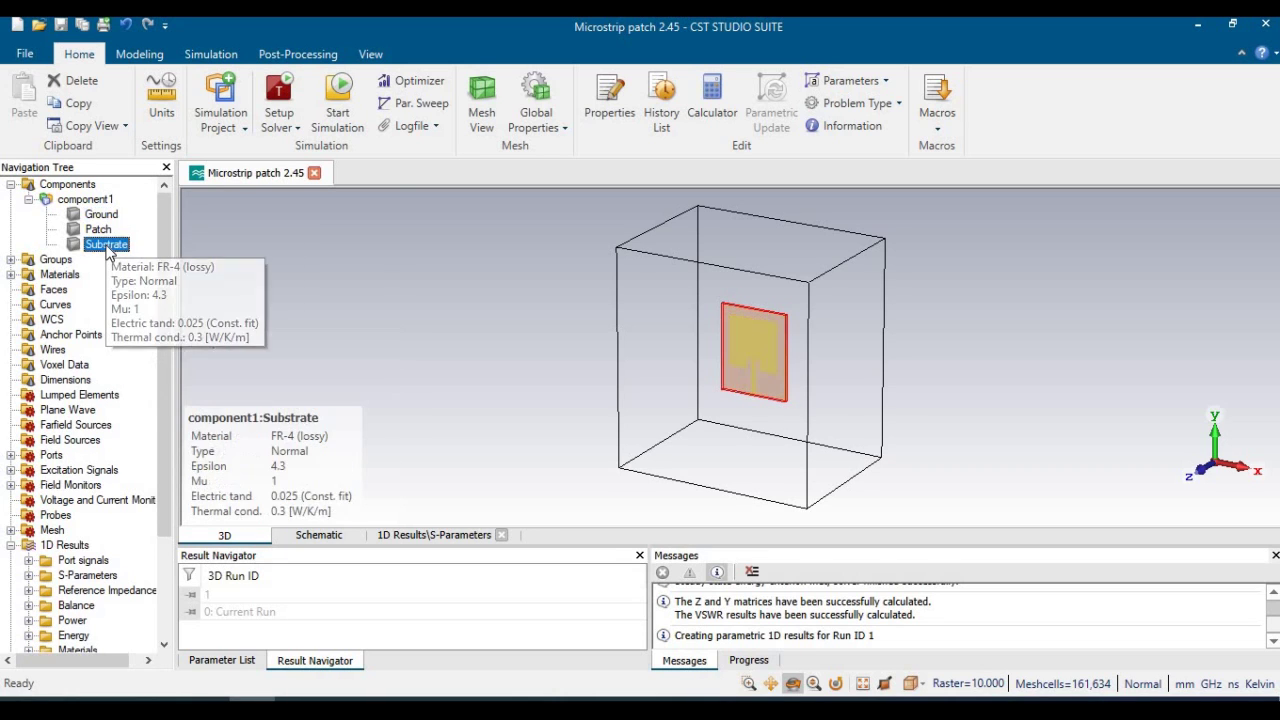
left_click(100, 233)
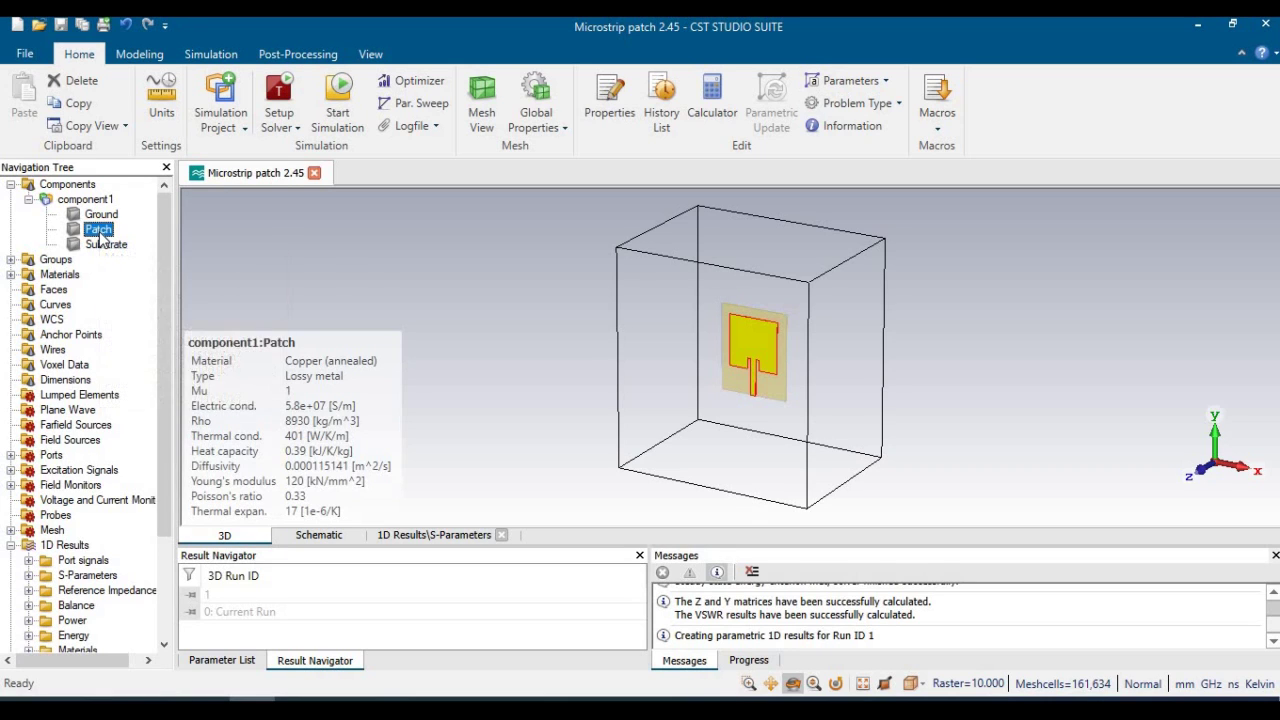
left_click(101, 216)
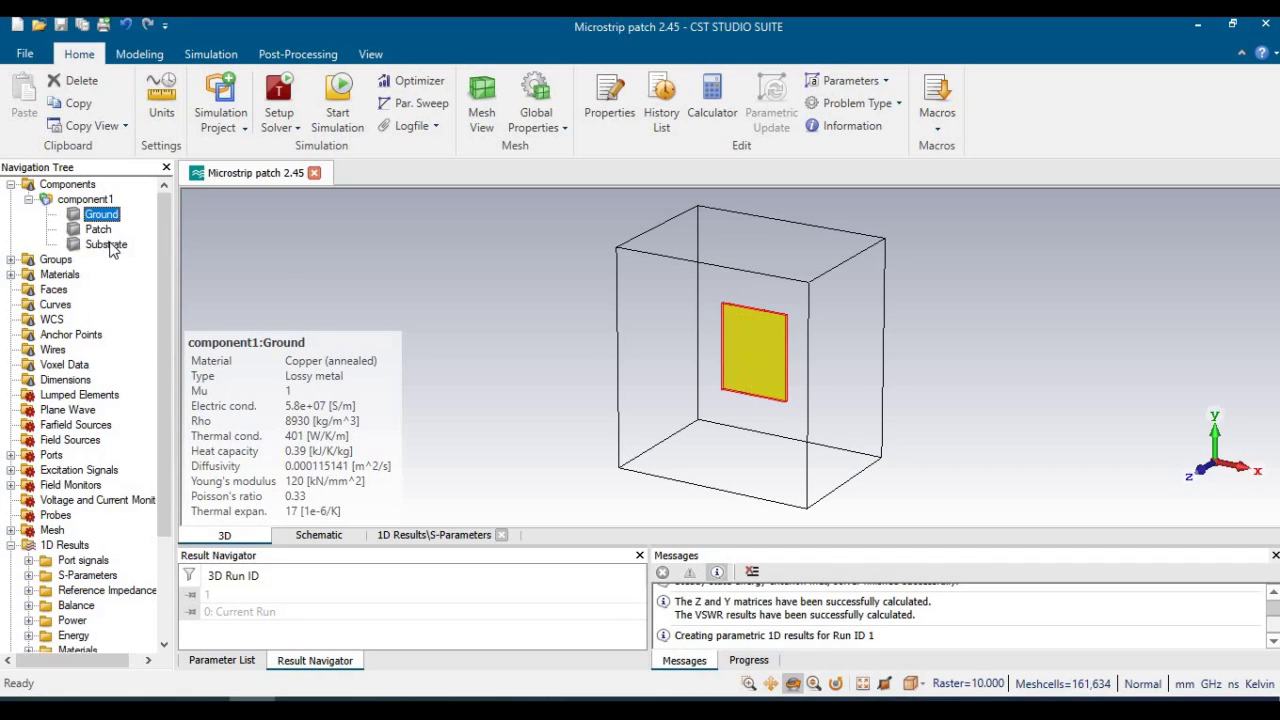
mouse_move(107, 234)
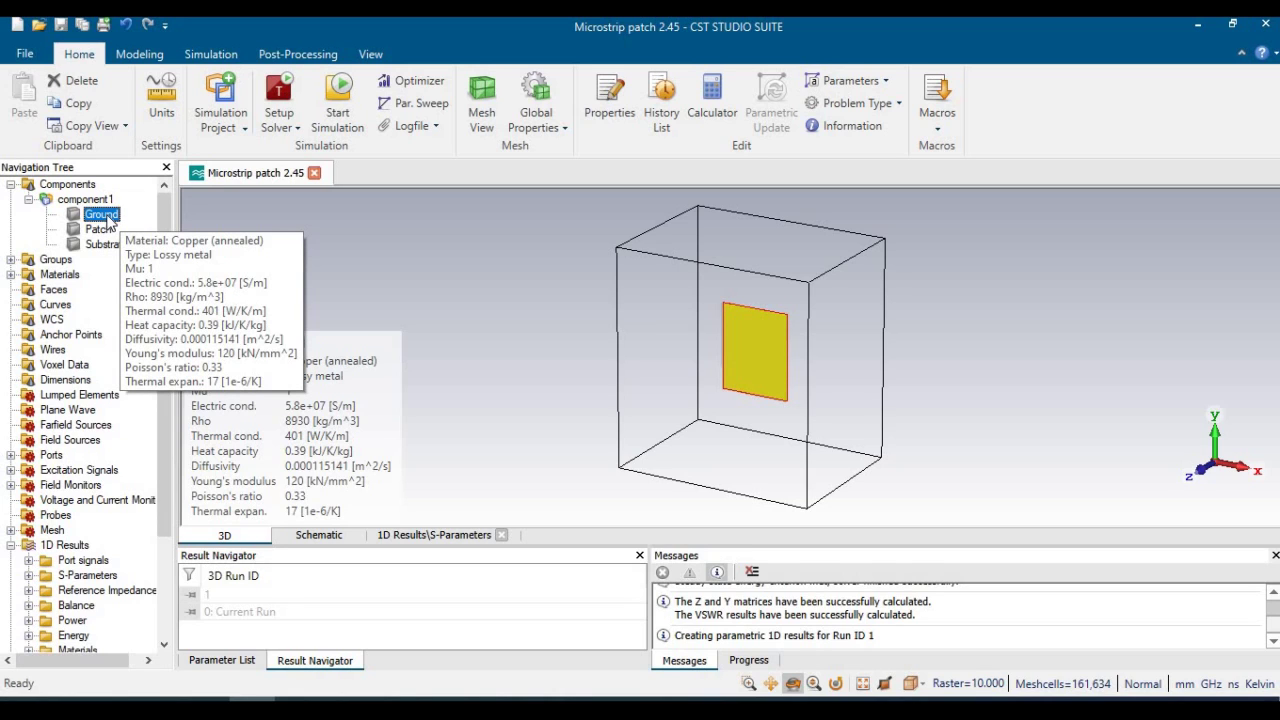
Export the Ground layer with Gerber (Single Layer) and save it as 'Ground' in the Documents library
left_click(145, 56)
left_click(50, 128)
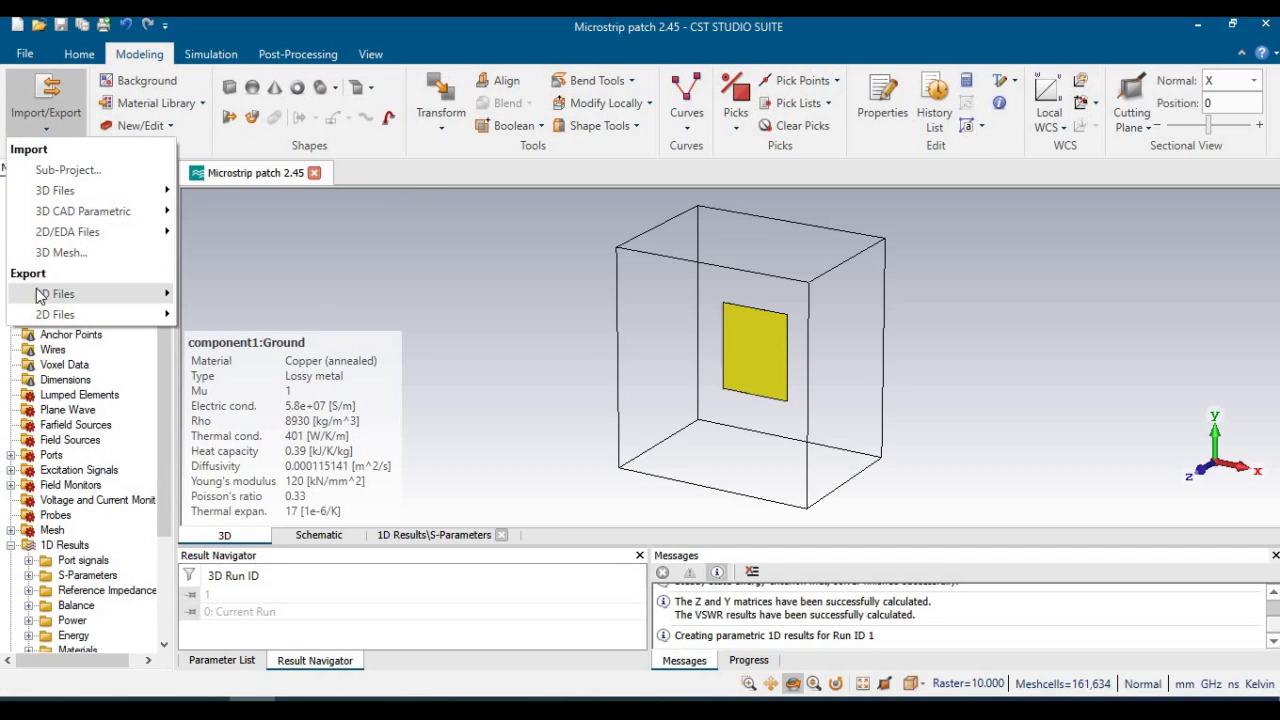
mouse_move(83, 317)
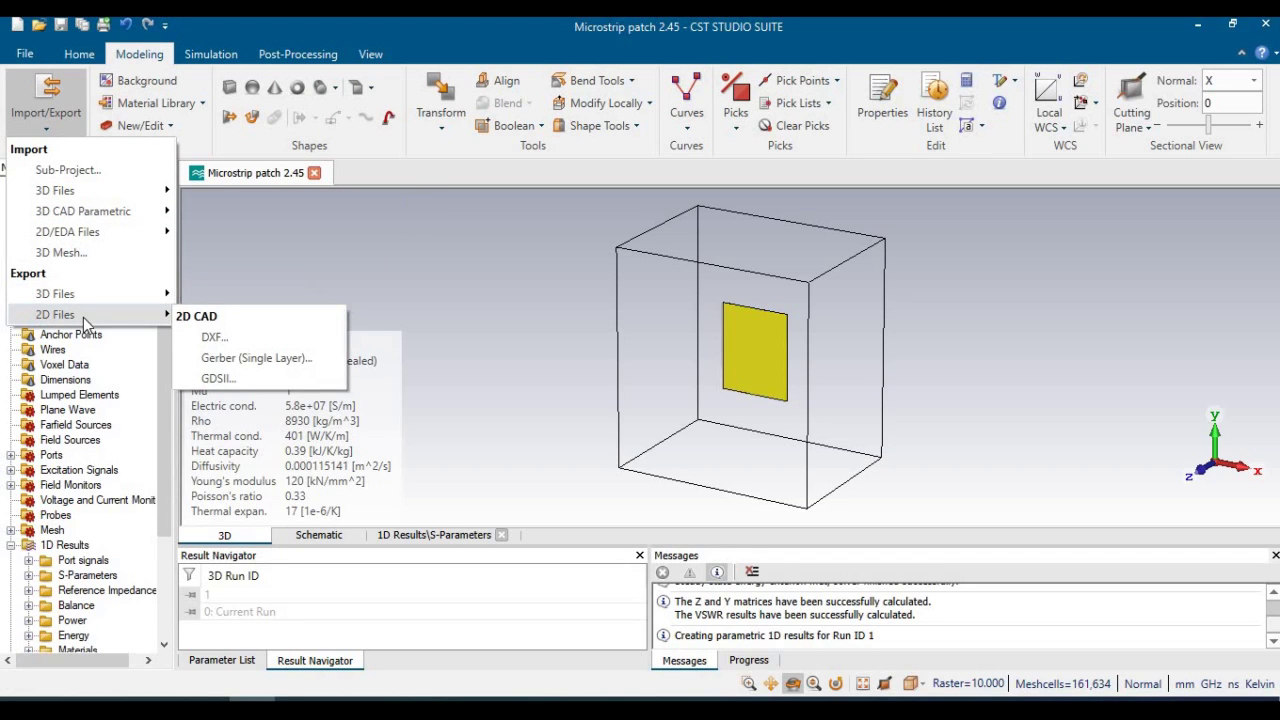
left_click(239, 358)
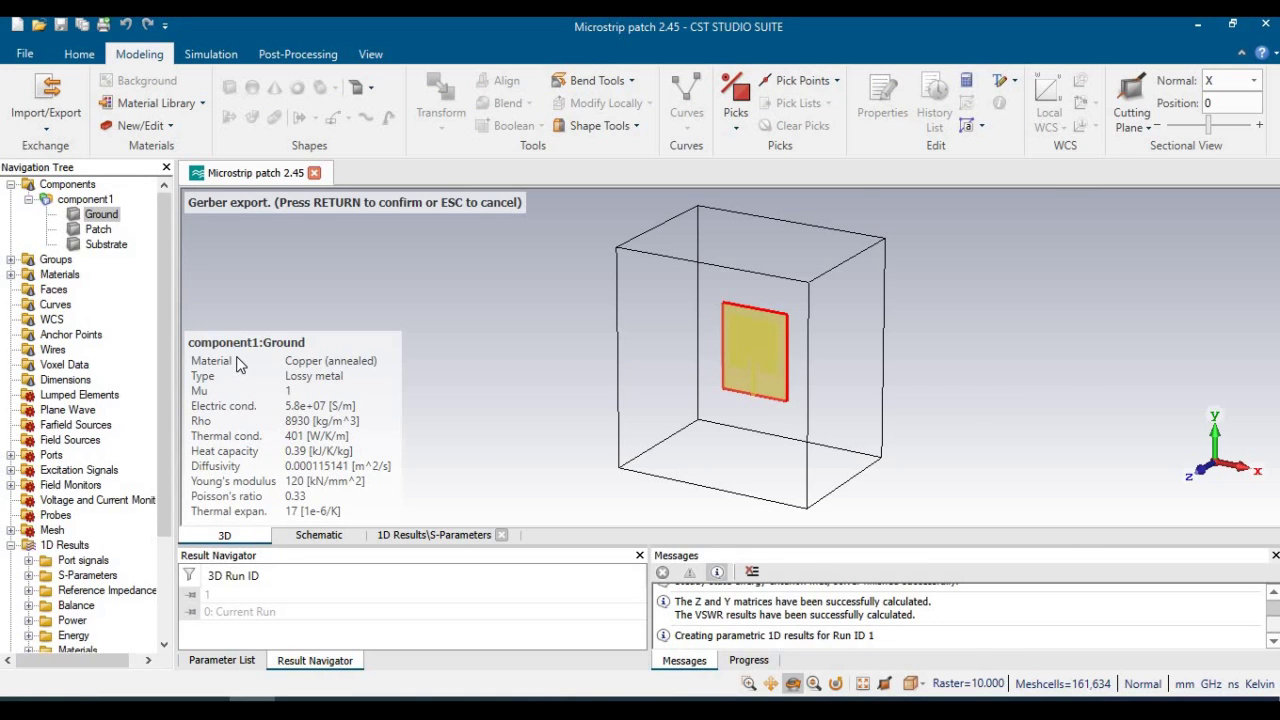
key("Return")
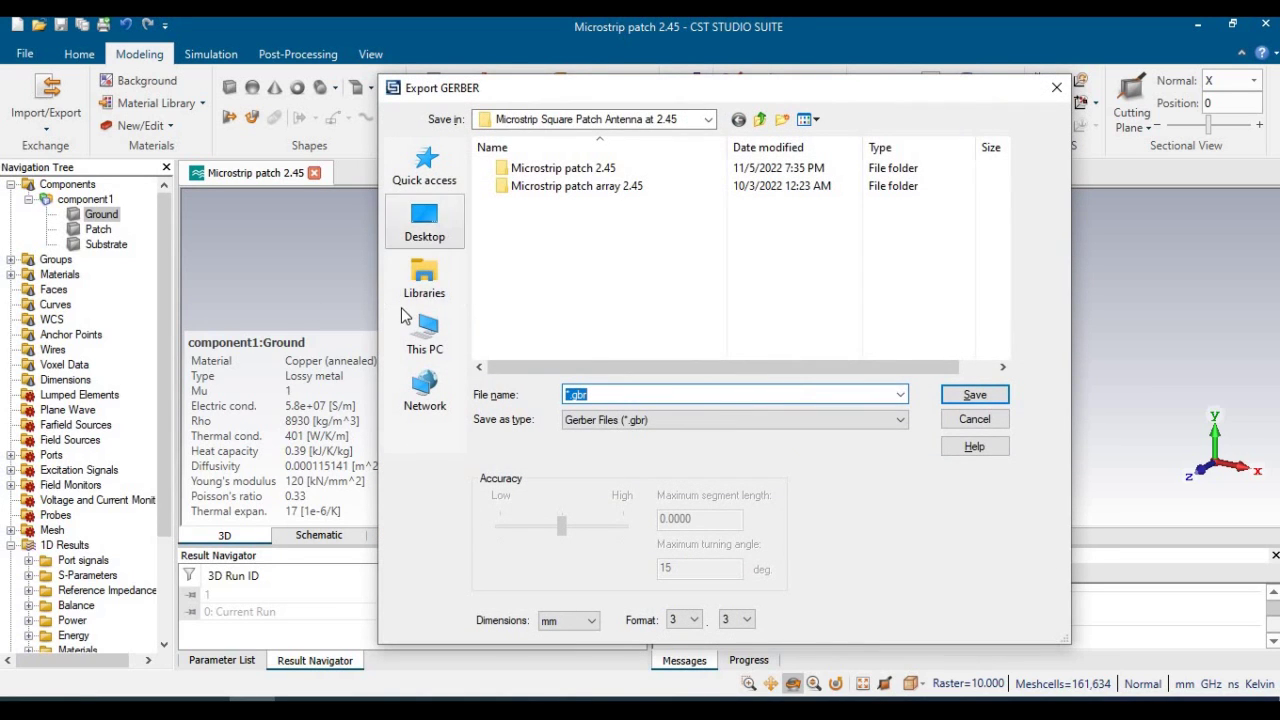
left_click(424, 278)
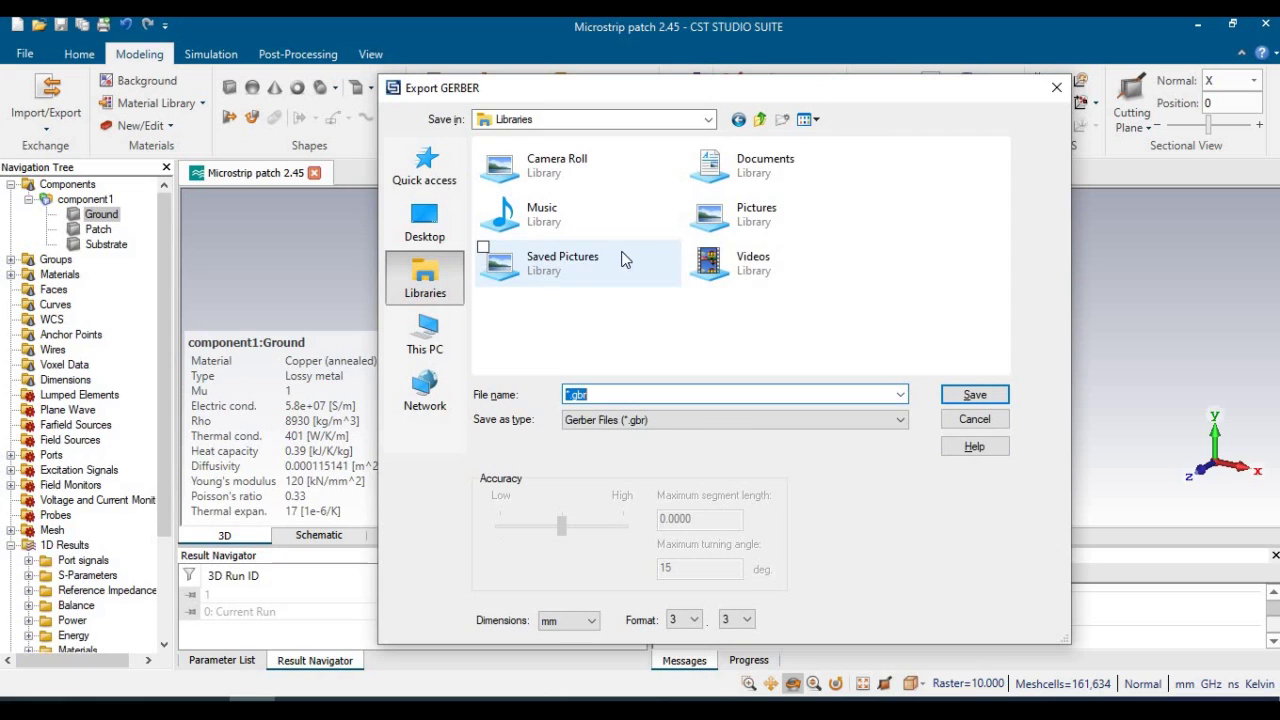
left_click(785, 176)
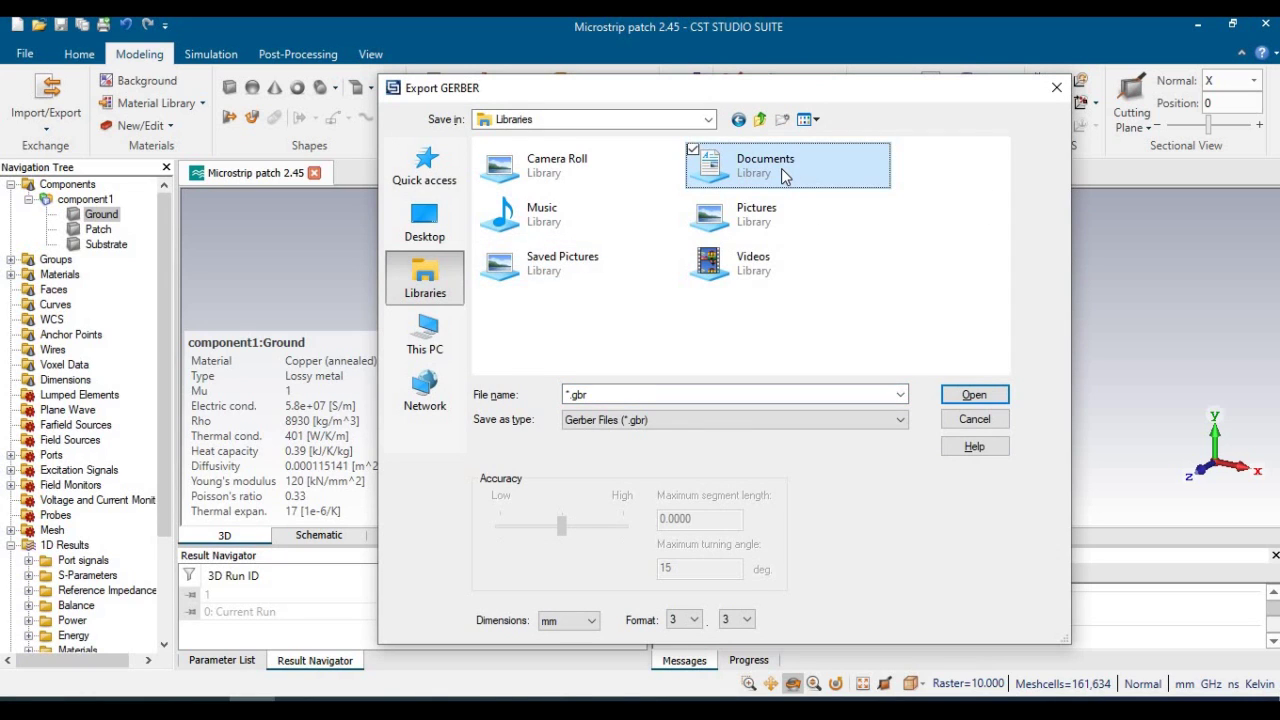
double_click(785, 176)
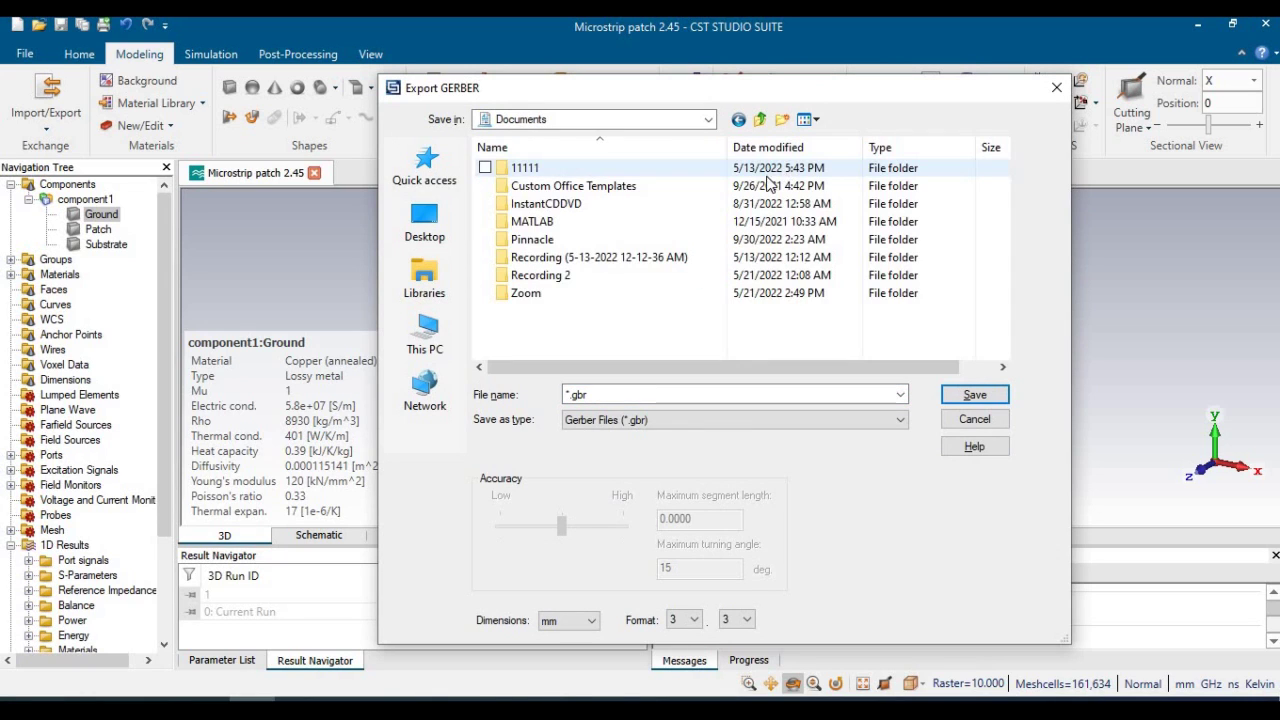
double_click(607, 394)
type("Ground")
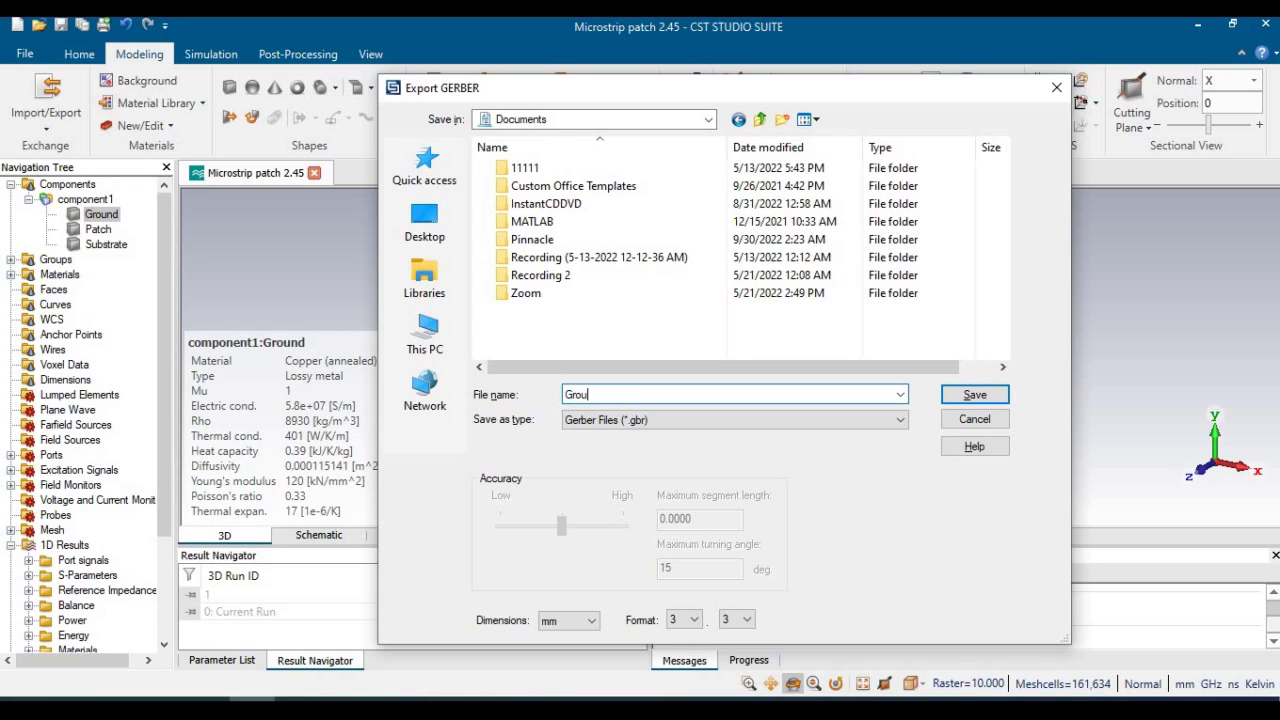
left_click(951, 393)
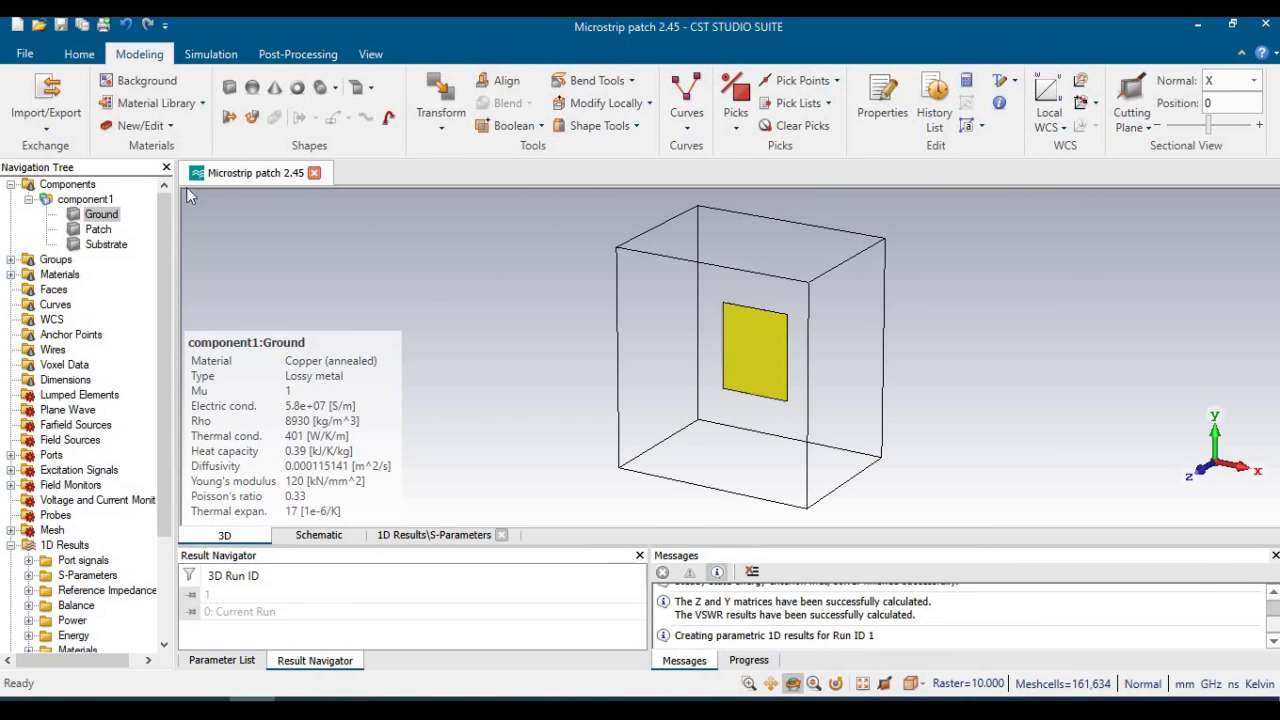
Try a single-layer Gerber export of the Substrate and dismiss the 'No layer could be determined' error
left_click(106, 245)
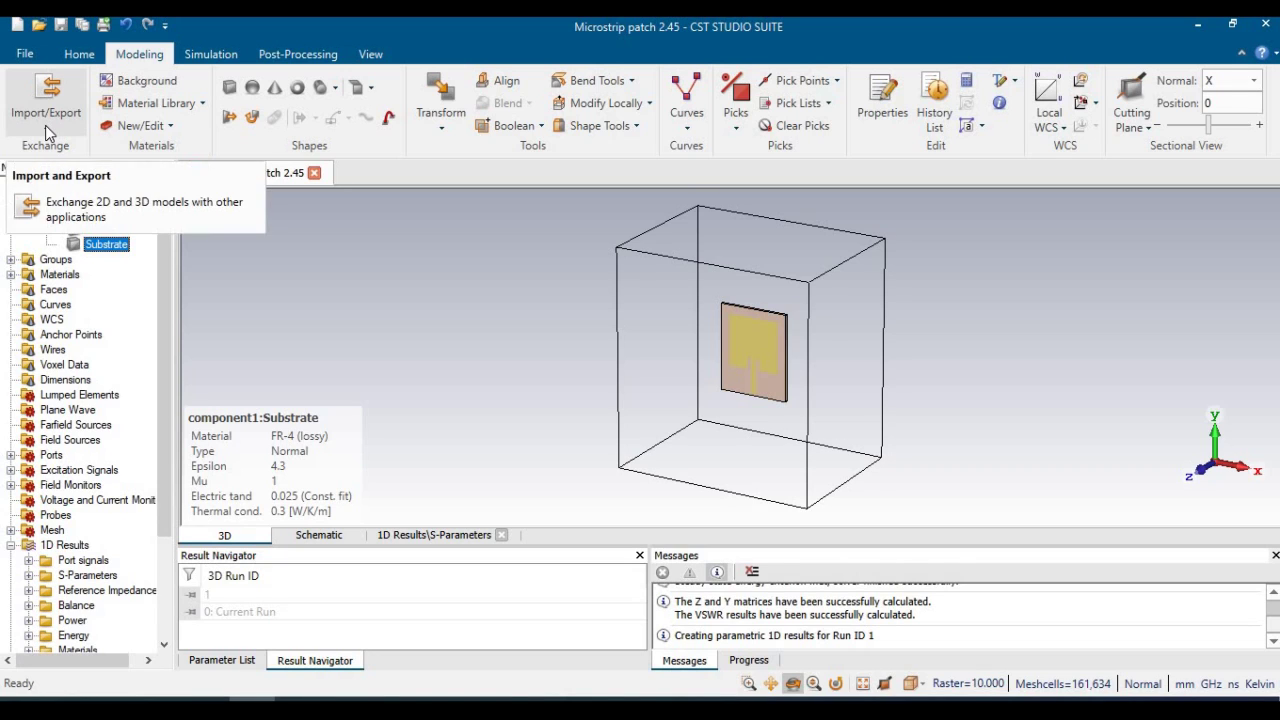
left_click(45, 125)
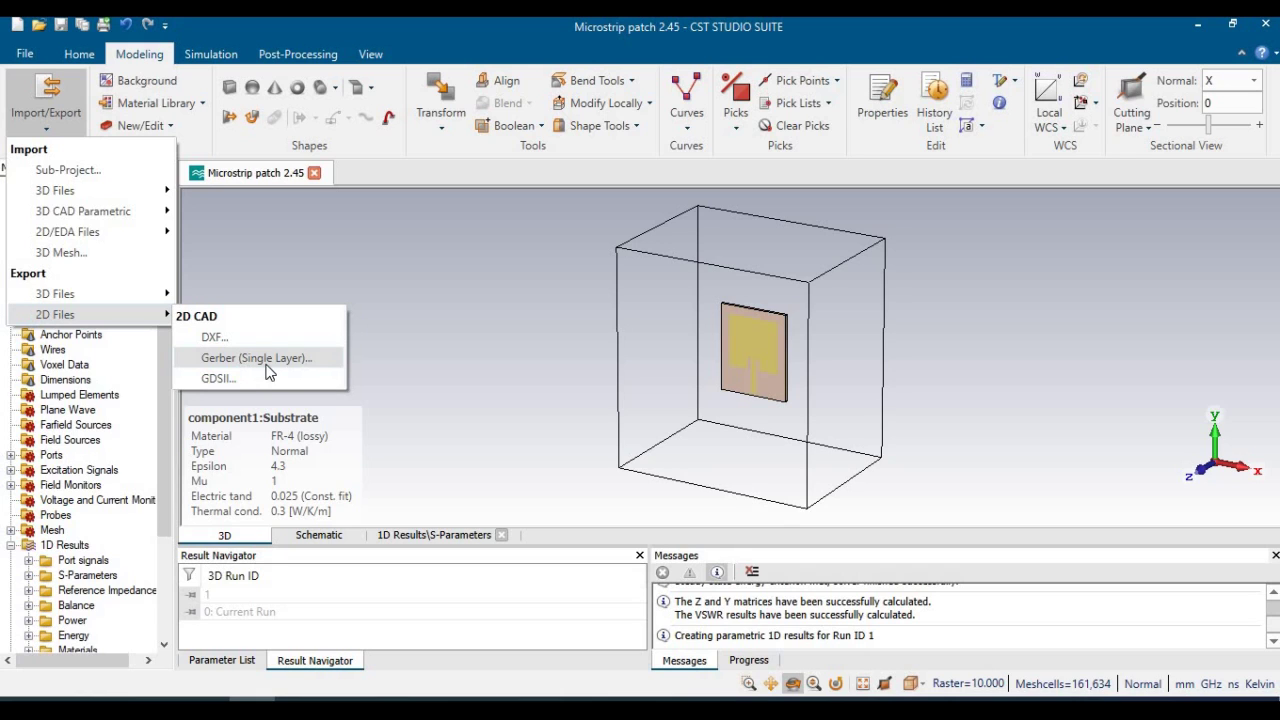
left_click(250, 360)
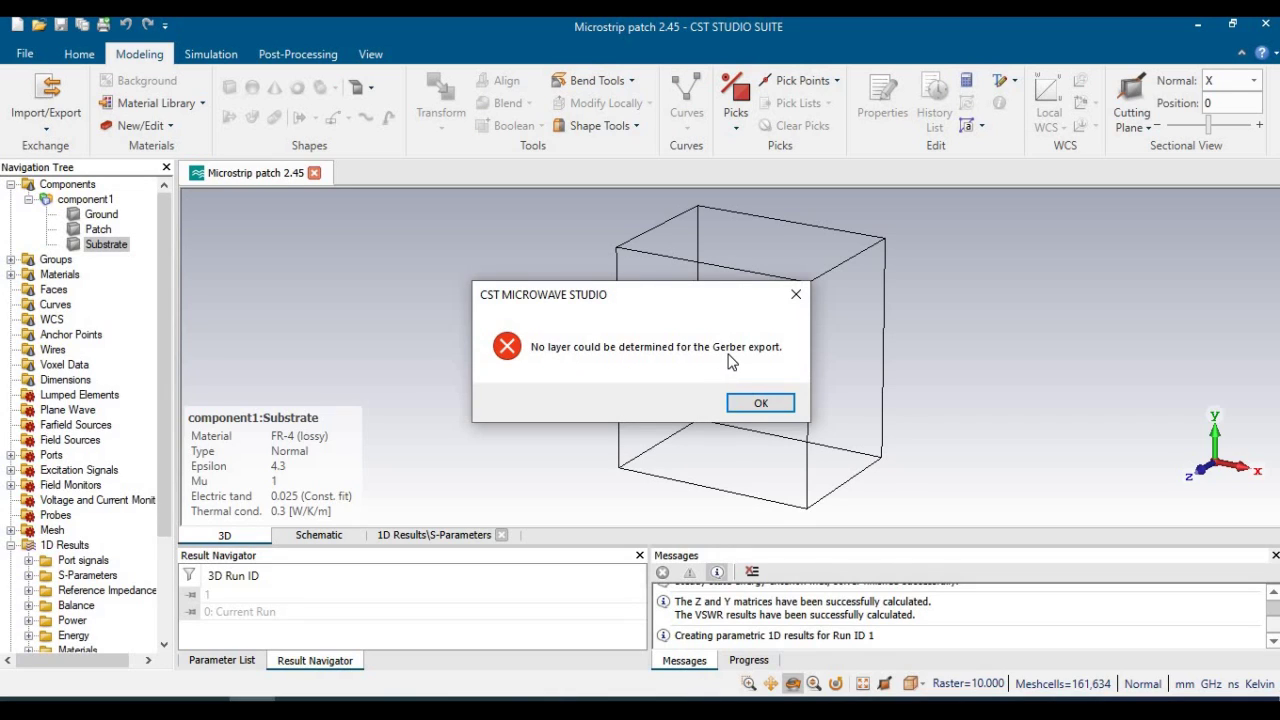
left_click(764, 401)
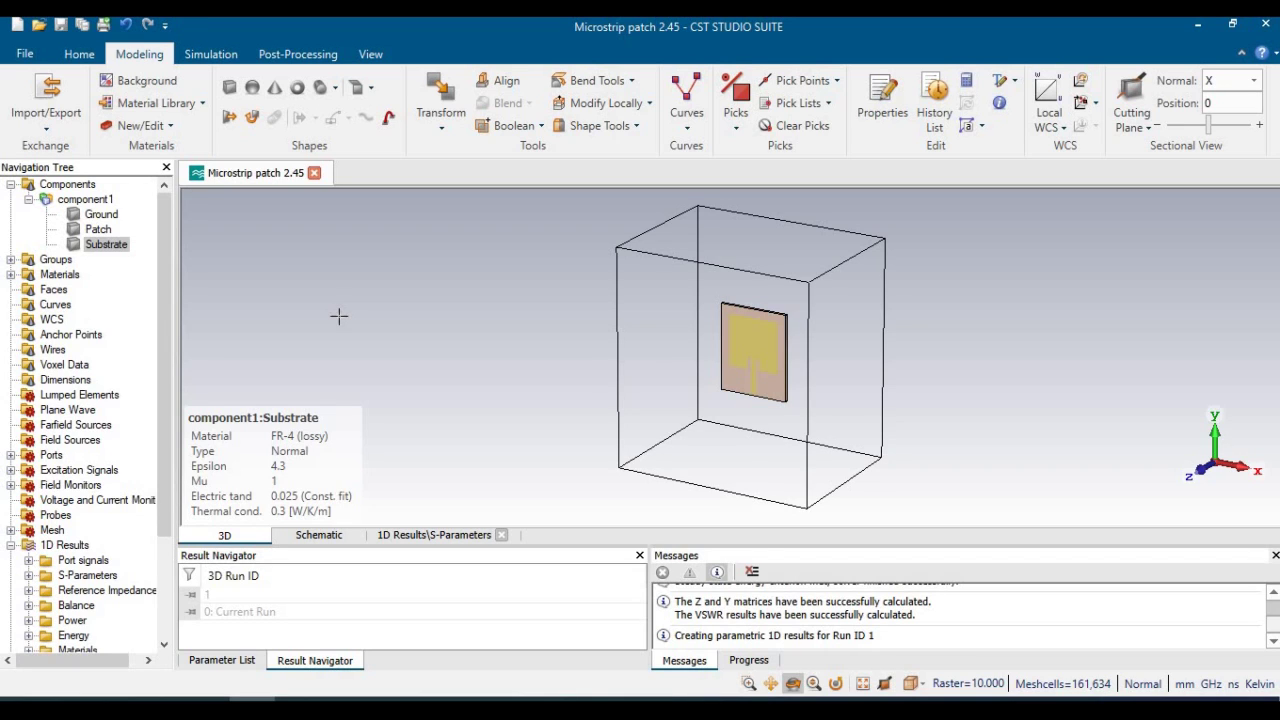
Open the Substrate's Define brick step and change Zmin from 0.035 to 0
left_click(118, 246)
double_click(123, 250)
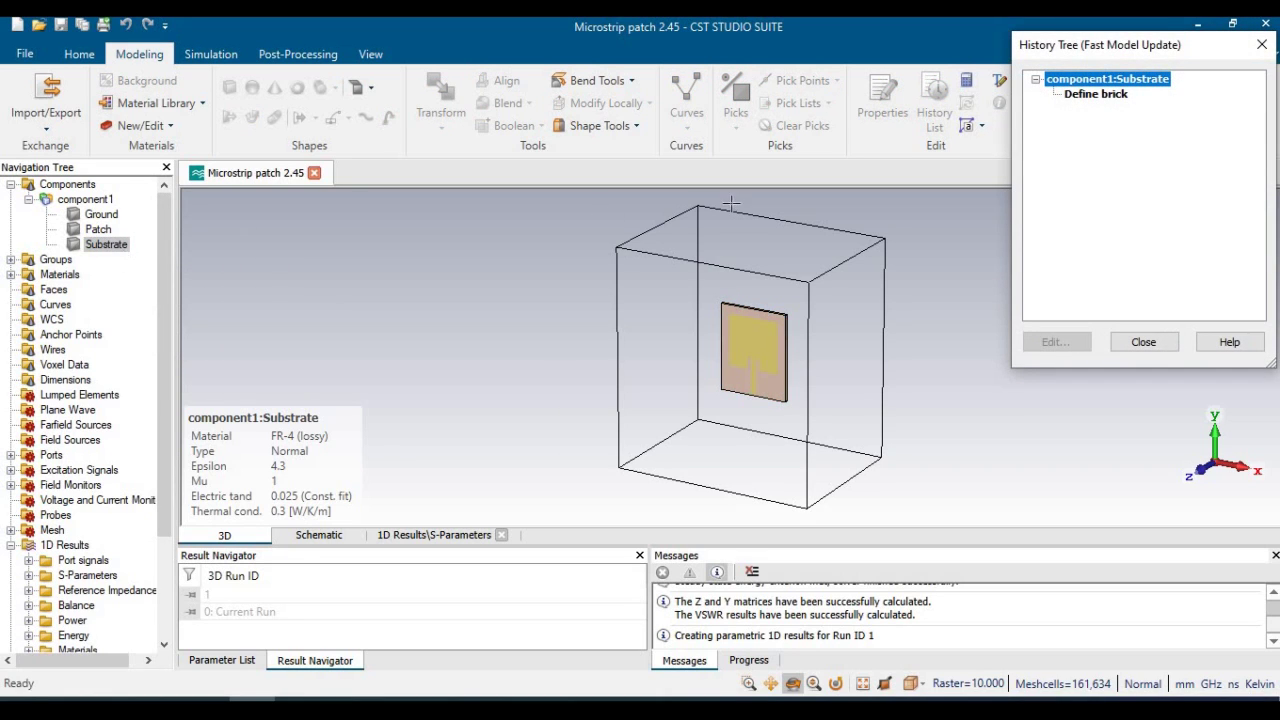
left_click(1110, 95)
double_click(1110, 95)
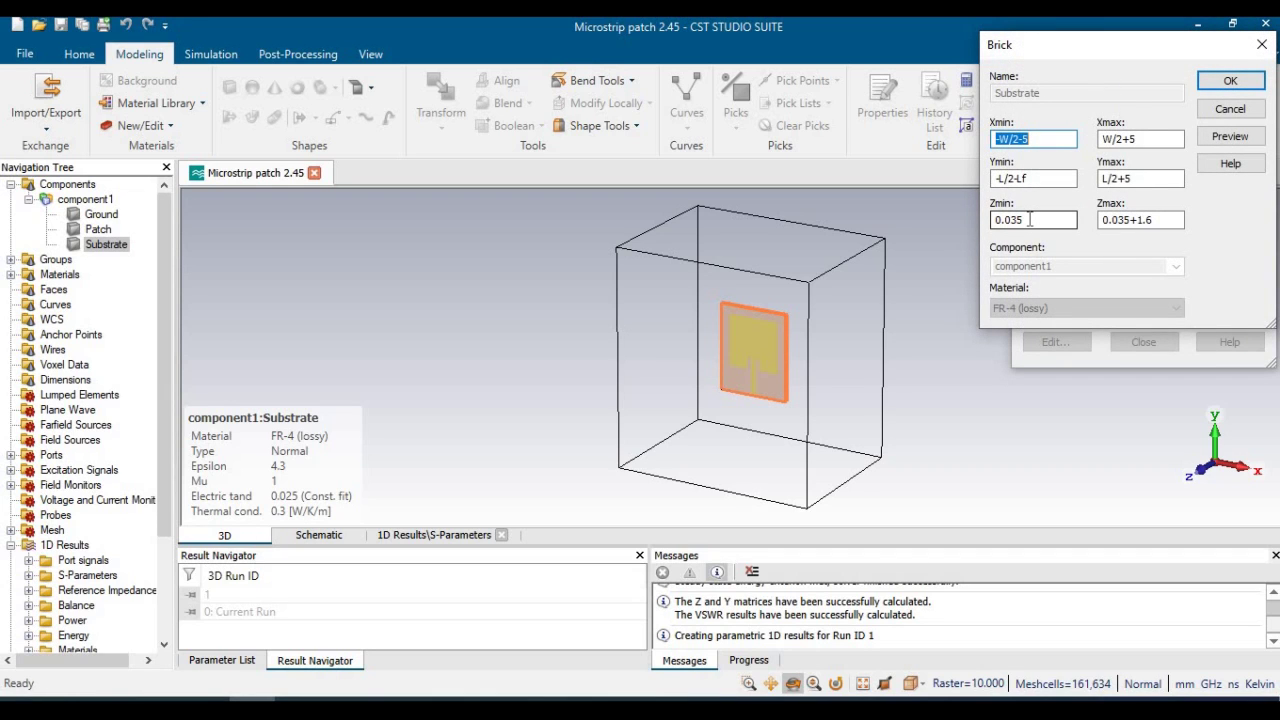
left_click(1030, 219)
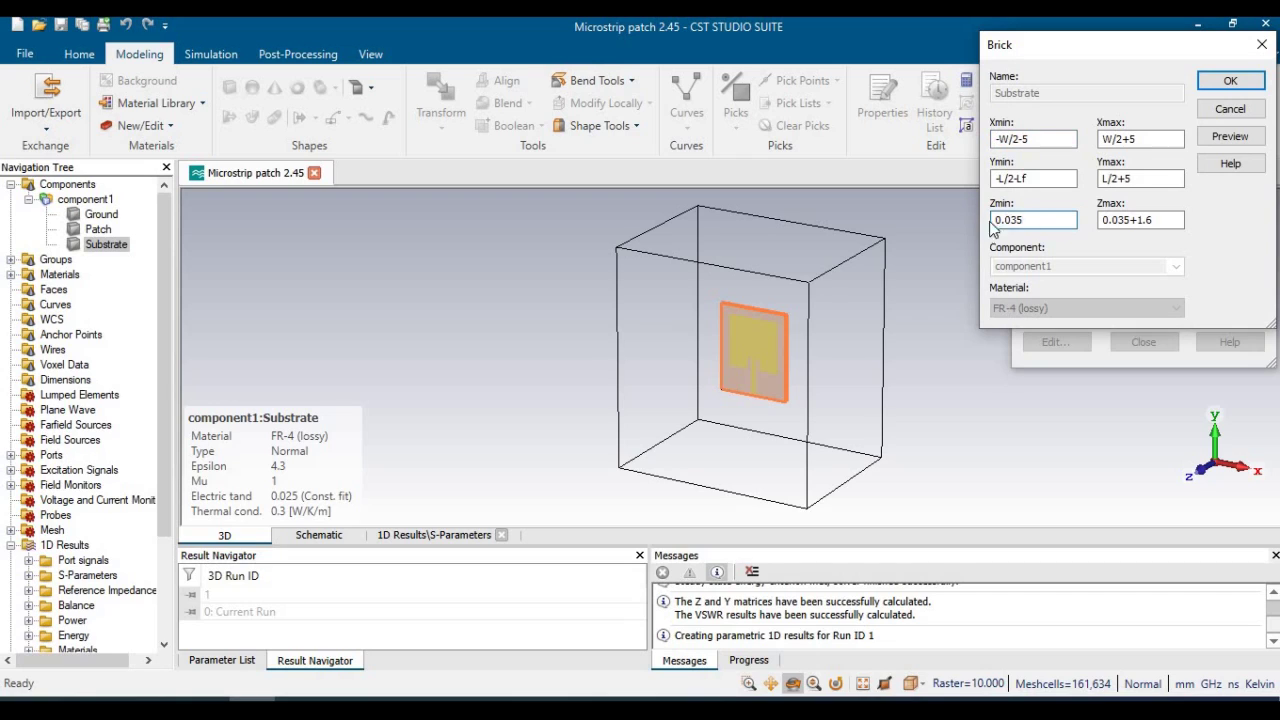
left_click(1003, 219)
left_click_drag(1031, 219, 994, 221)
type("0")
Trim Zmax to 1.6, apply the brick change and accept clearing existing results
left_click(1142, 219)
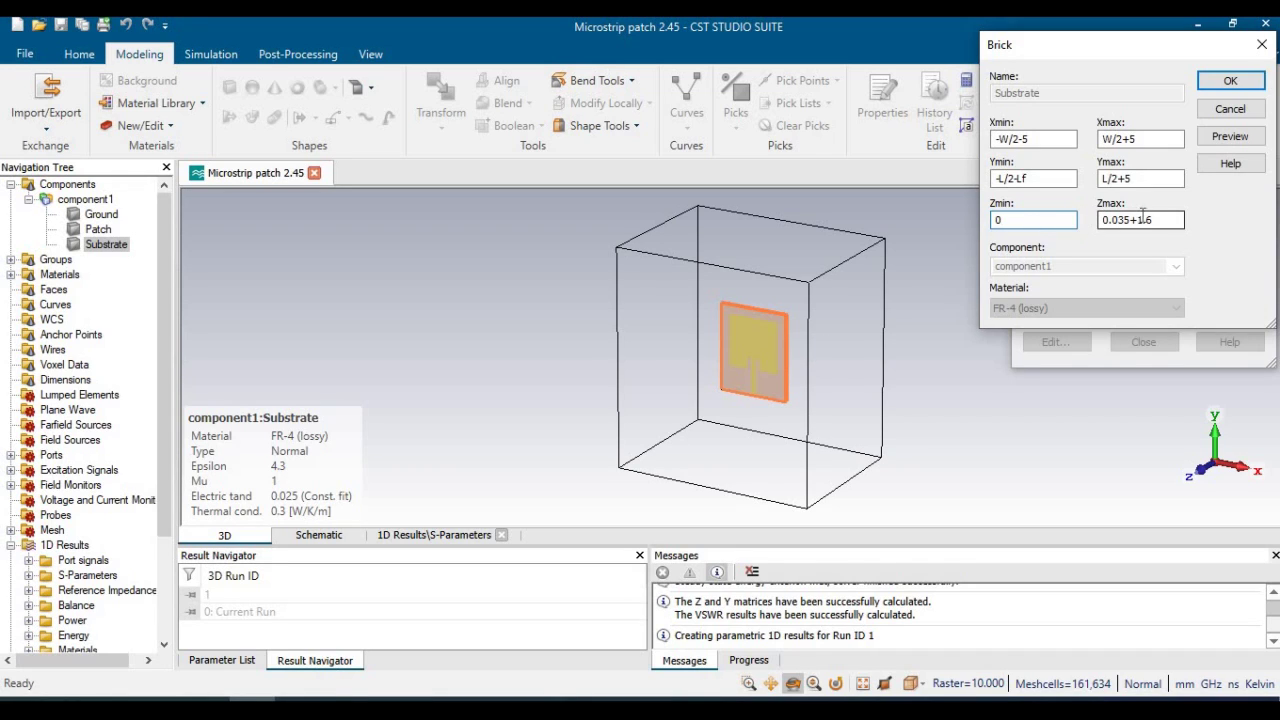
left_click_drag(1140, 219, 1090, 224)
key("BackSpace")
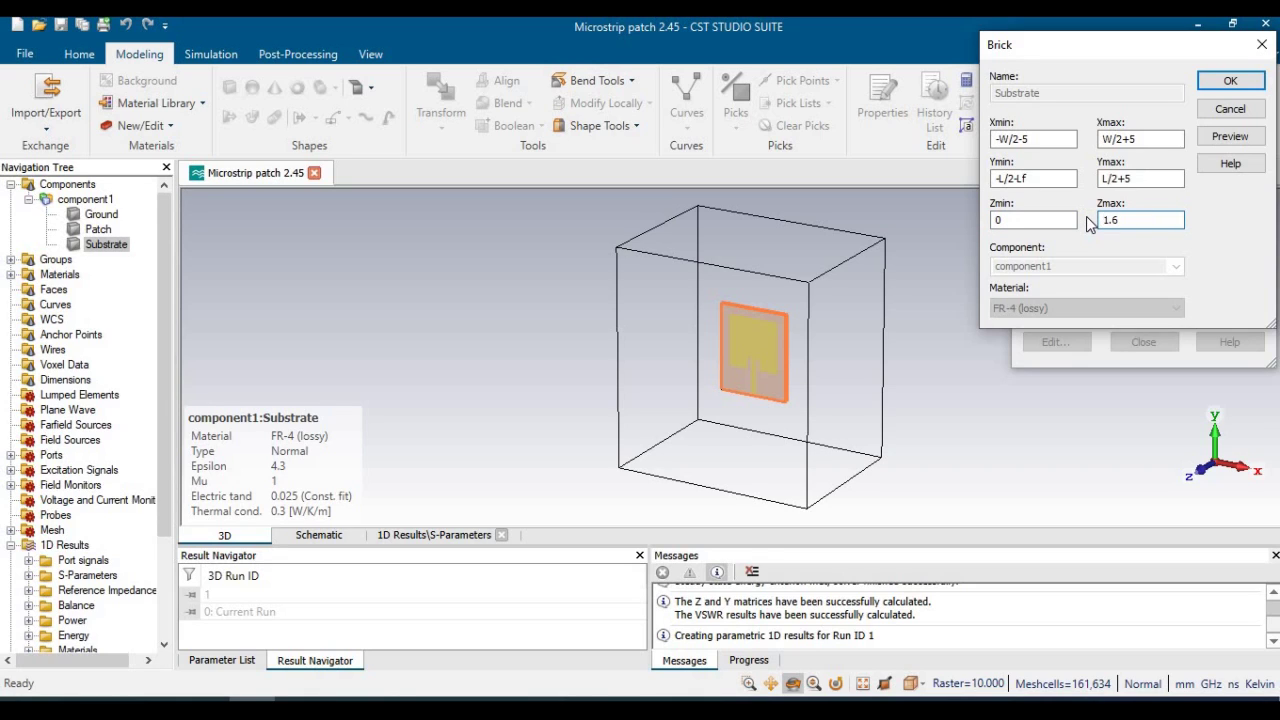
left_click(1230, 136)
left_click(1232, 84)
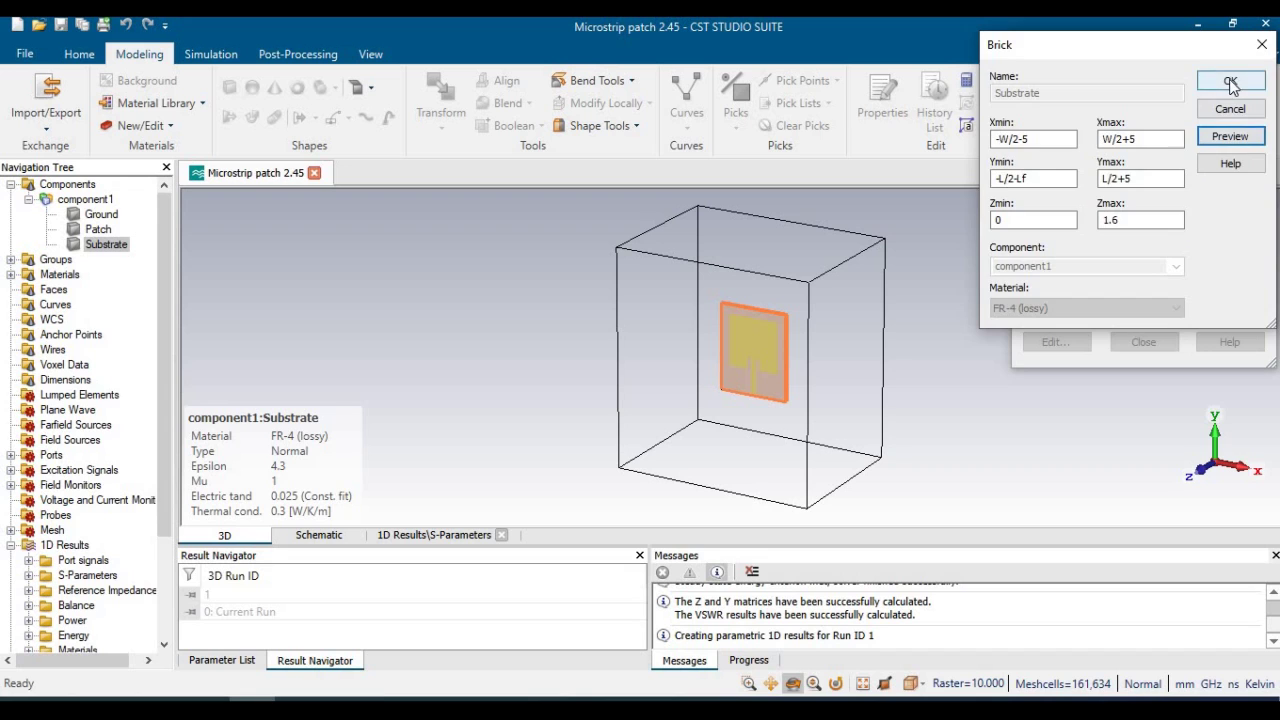
left_click(1020, 274)
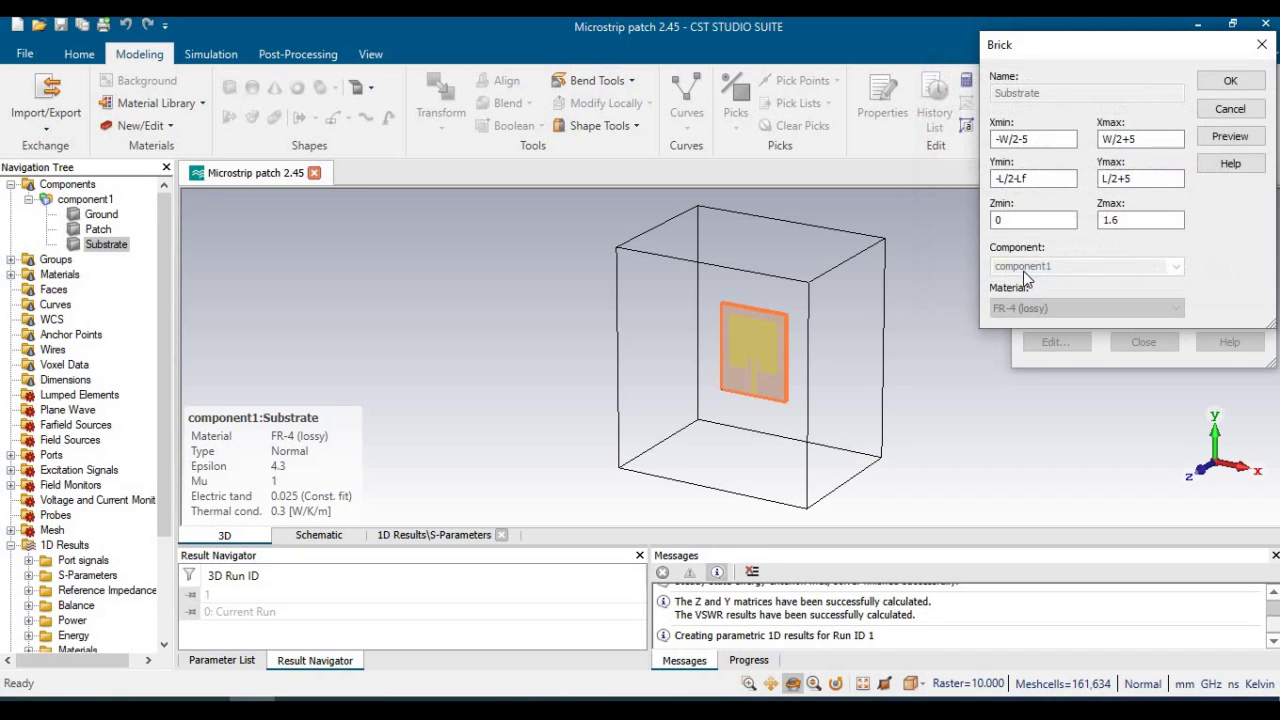
Export the Substrate as a single-layer Gerber file named 'Substrate', then select the Patch
left_click(1140, 342)
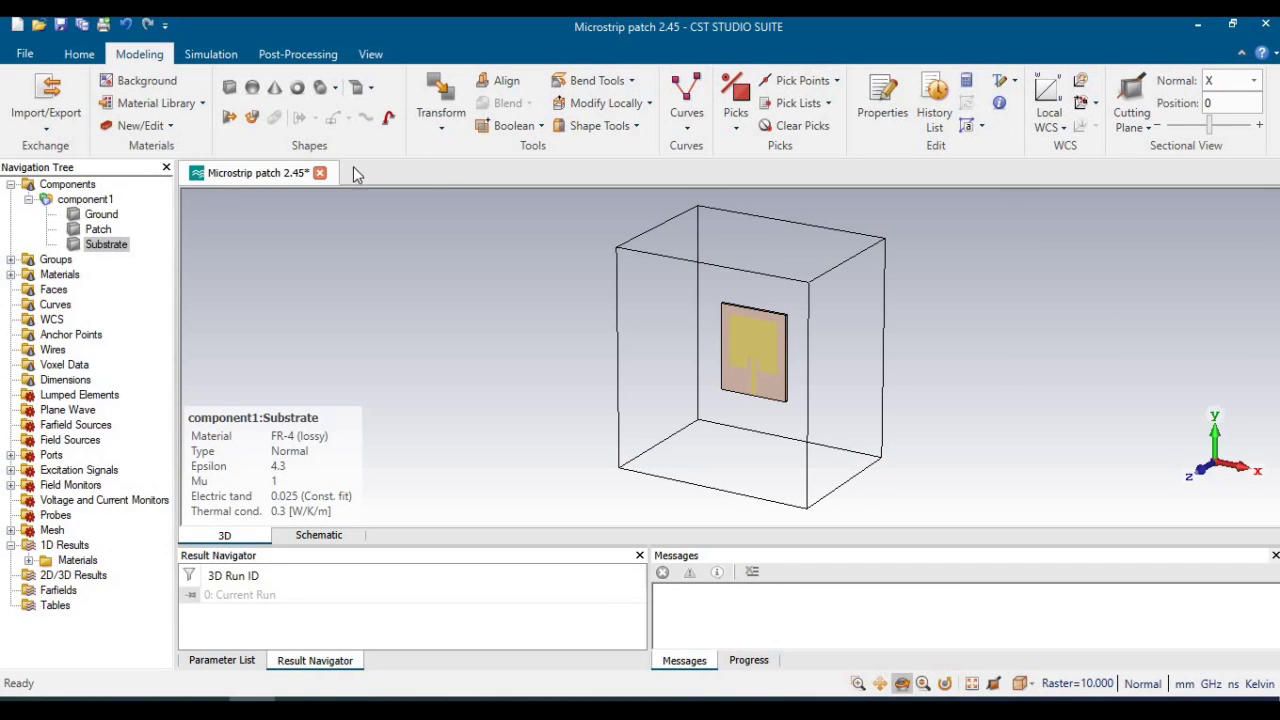
left_click(46, 128)
mouse_move(115, 318)
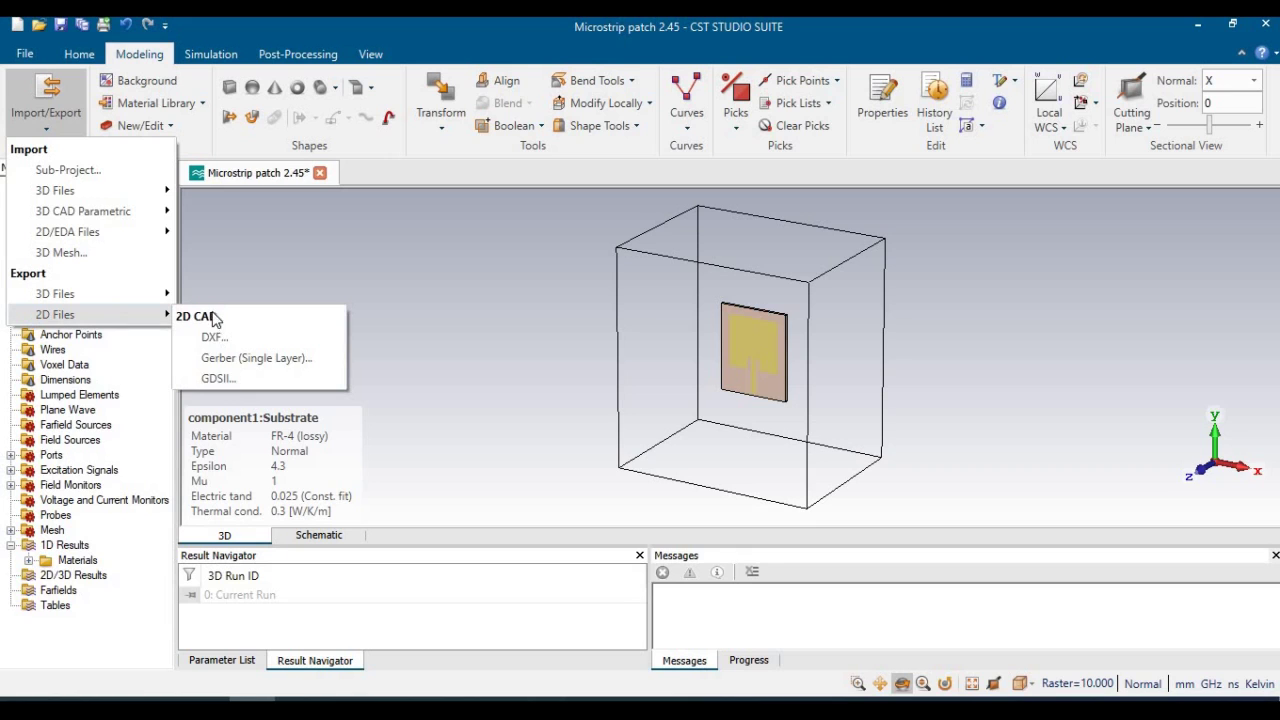
left_click(243, 358)
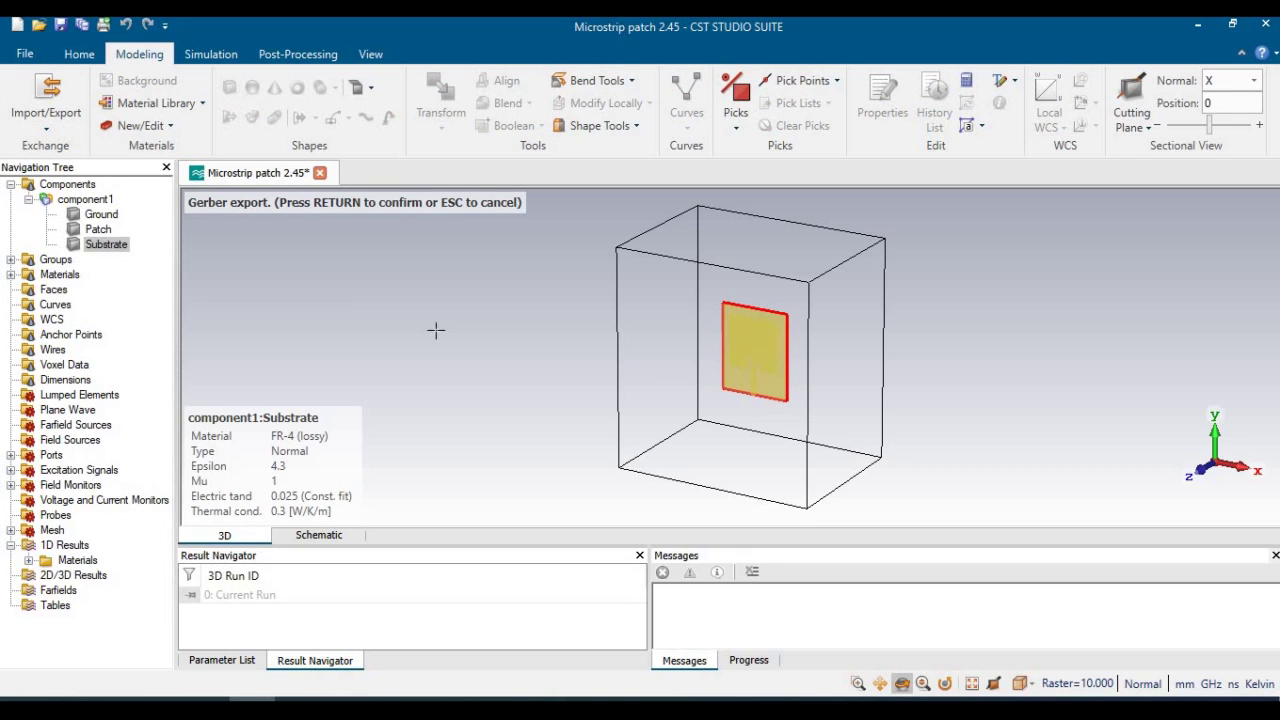
key("Return")
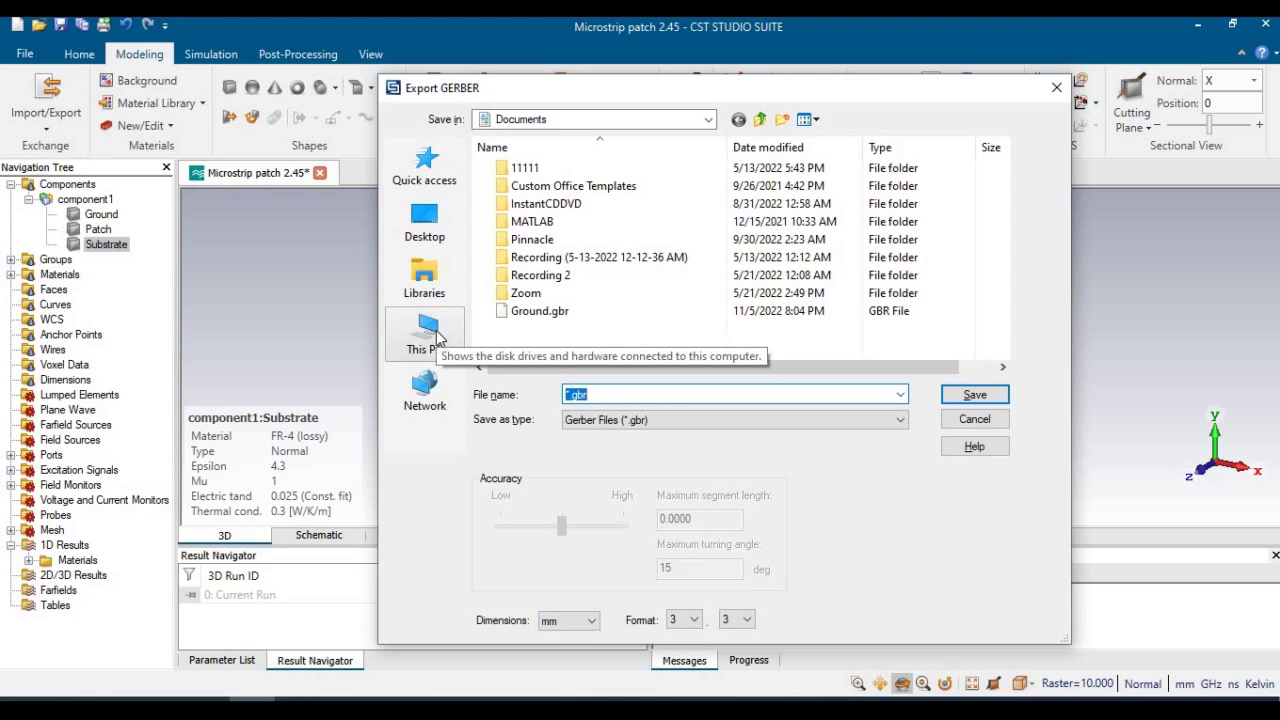
type("Substrate")
left_click(983, 400)
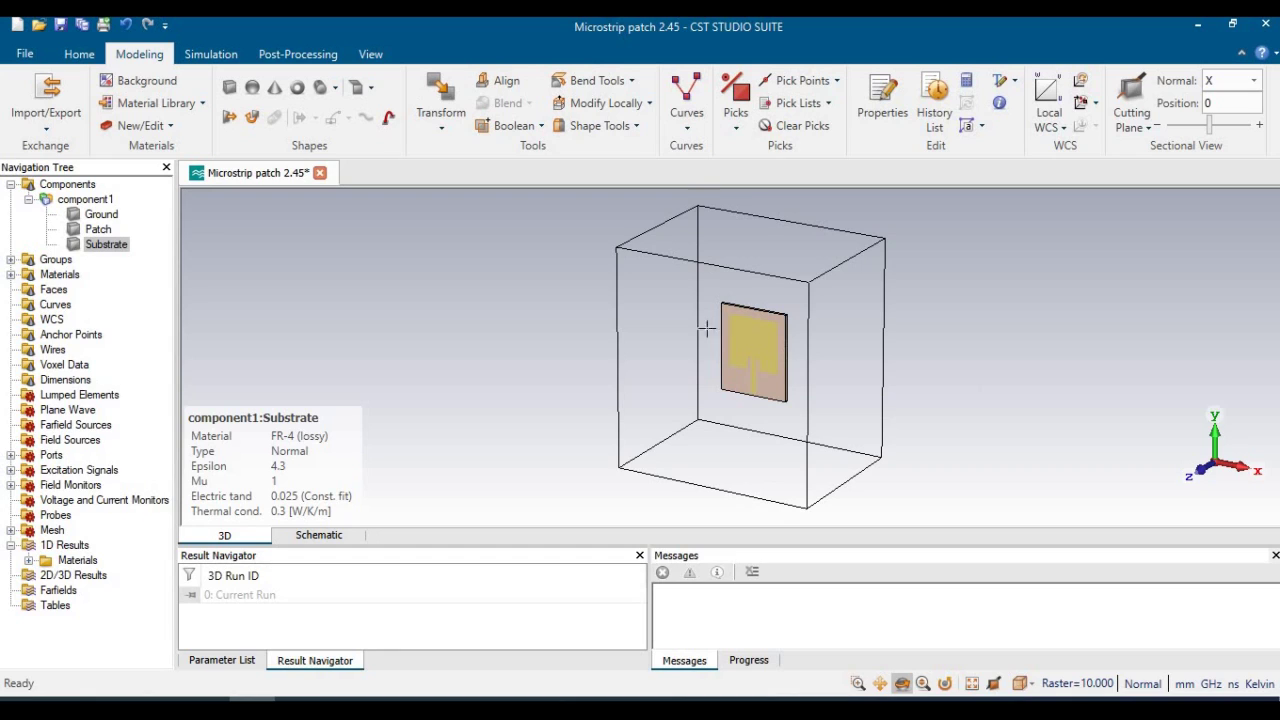
left_click(101, 232)
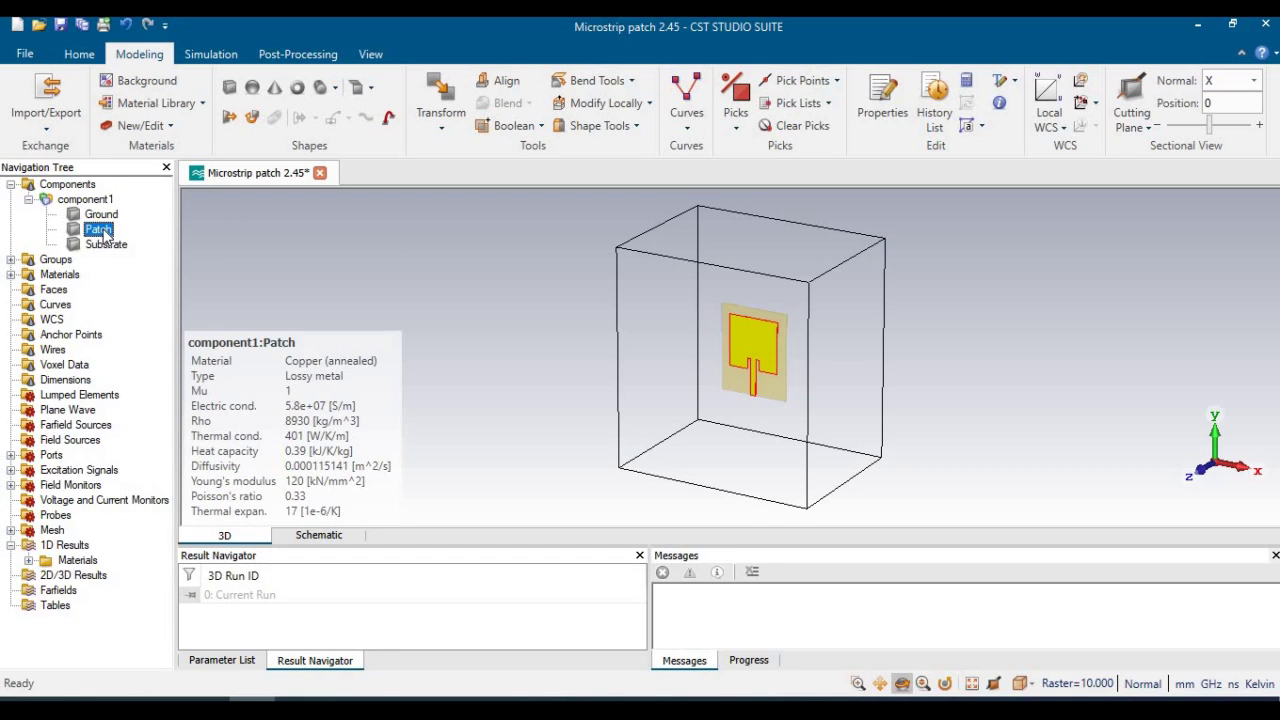
left_click(50, 125)
mouse_move(114, 322)
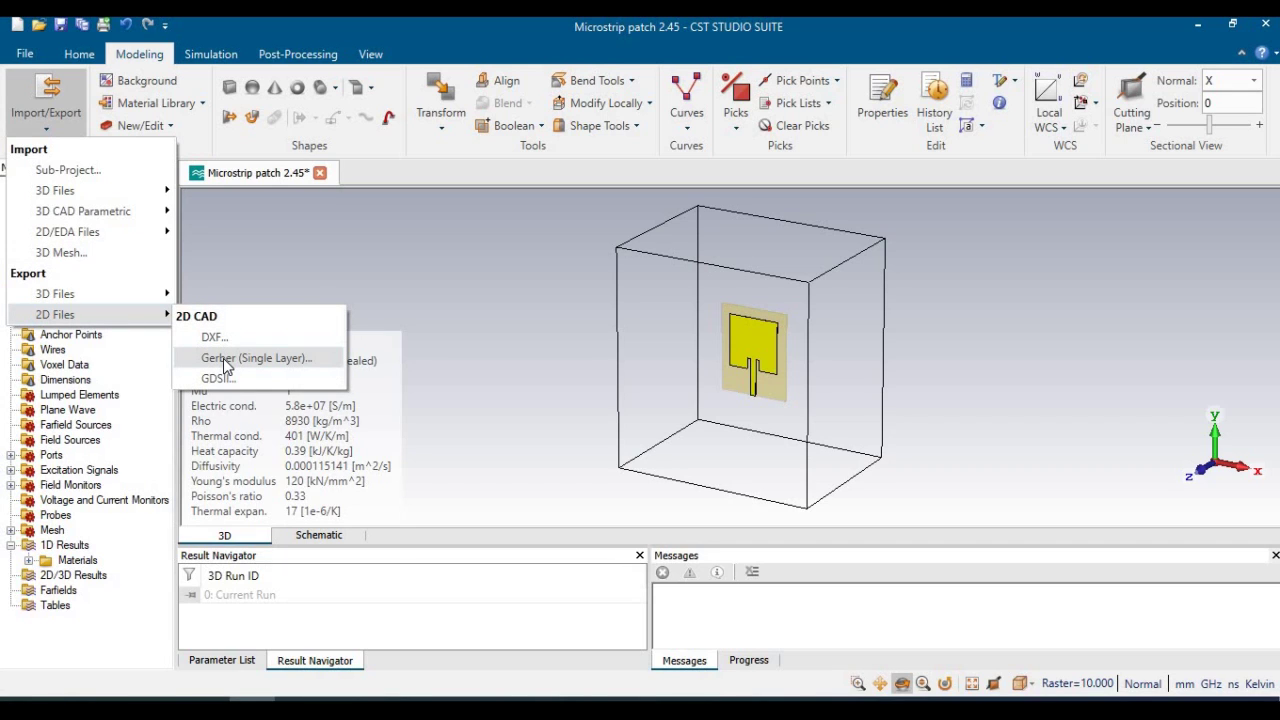
left_click(243, 357)
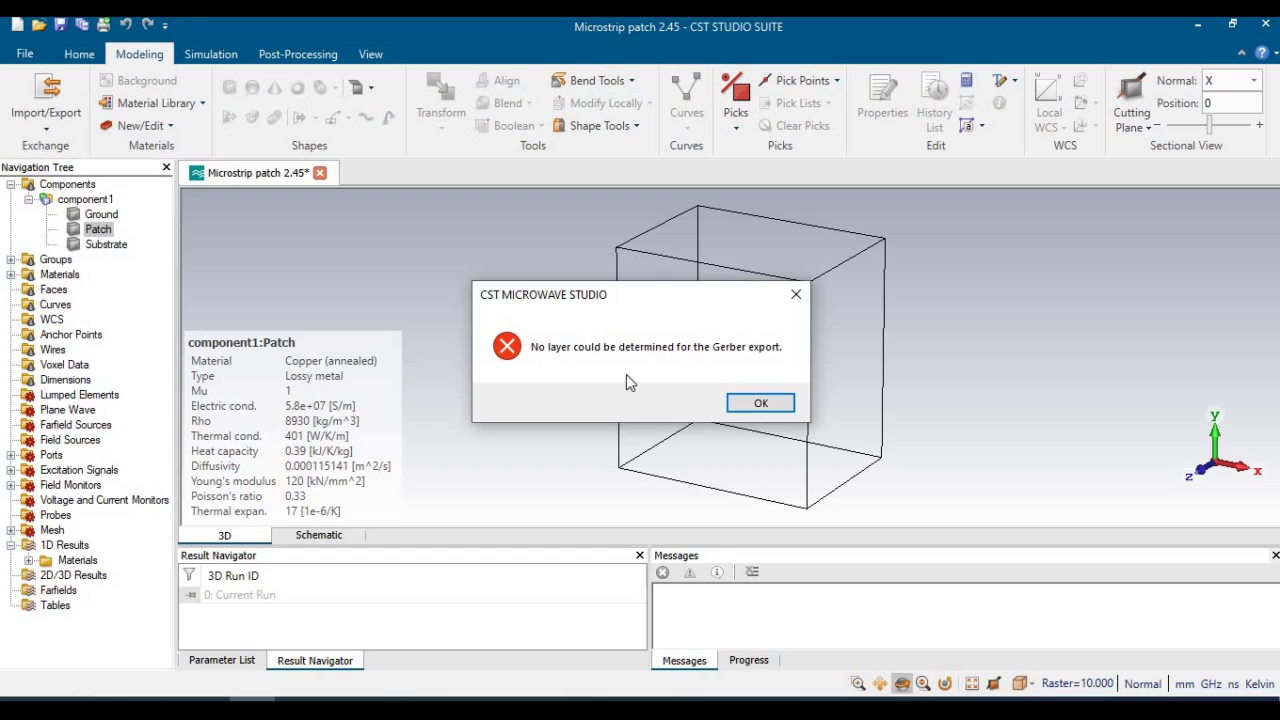
left_click(760, 403)
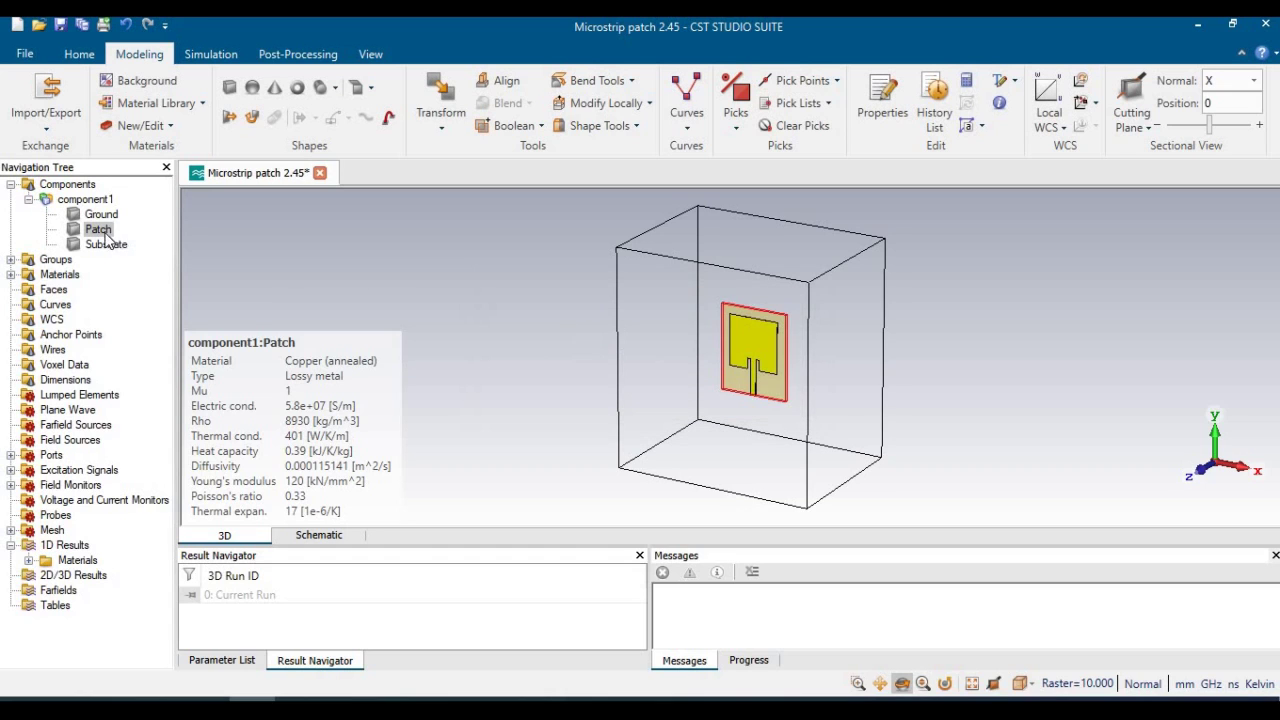
double_click(100, 231)
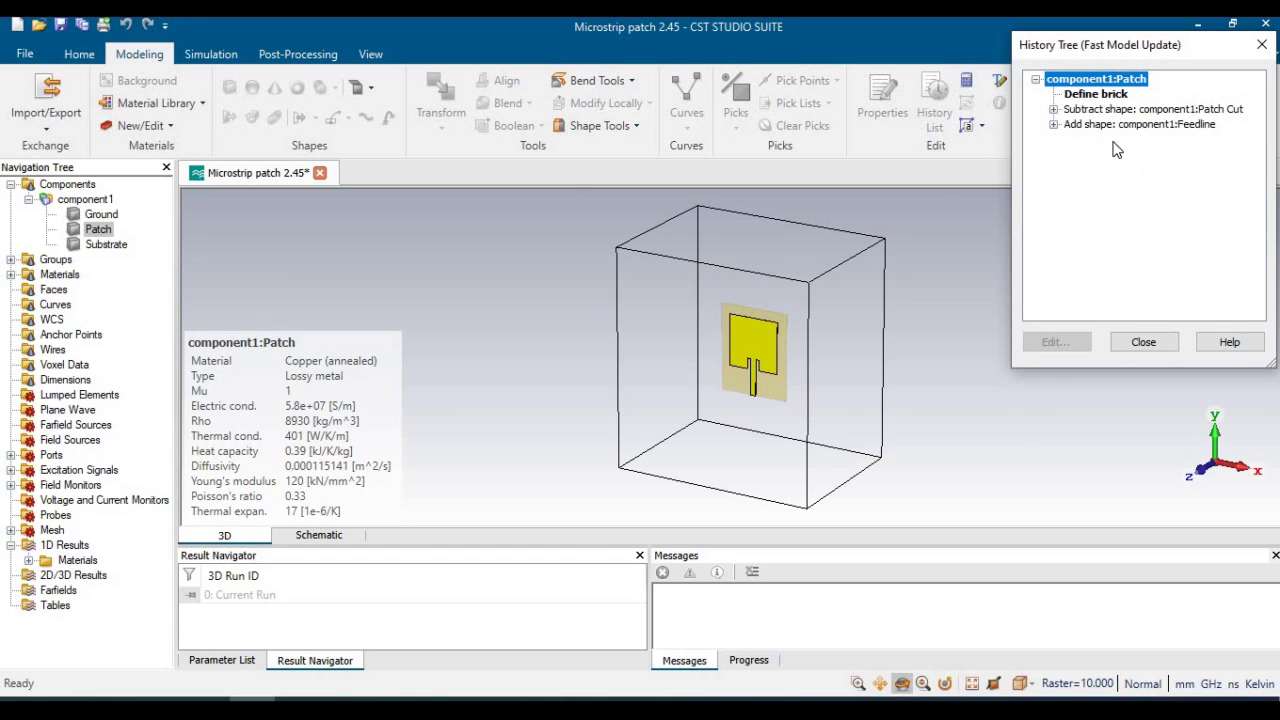
Set the Patch's base Define brick to Zmin 0 and Zmax 0.035
double_click(1096, 94)
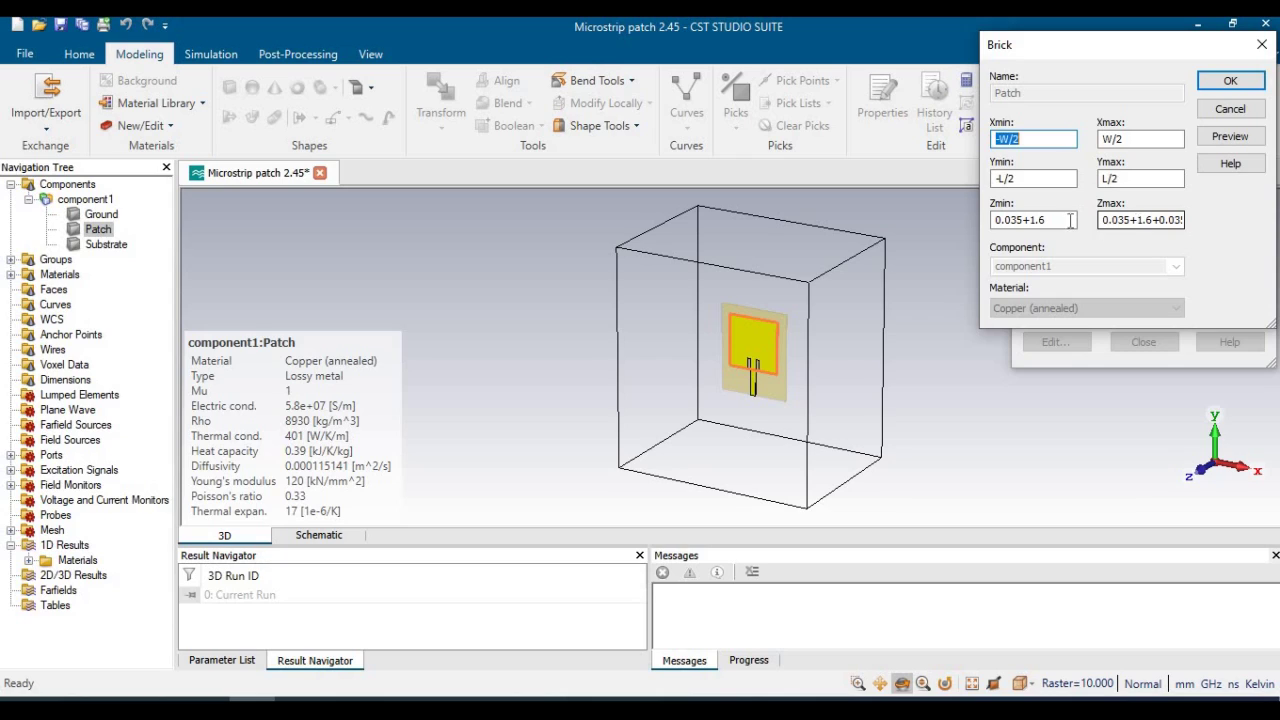
left_click(995, 220)
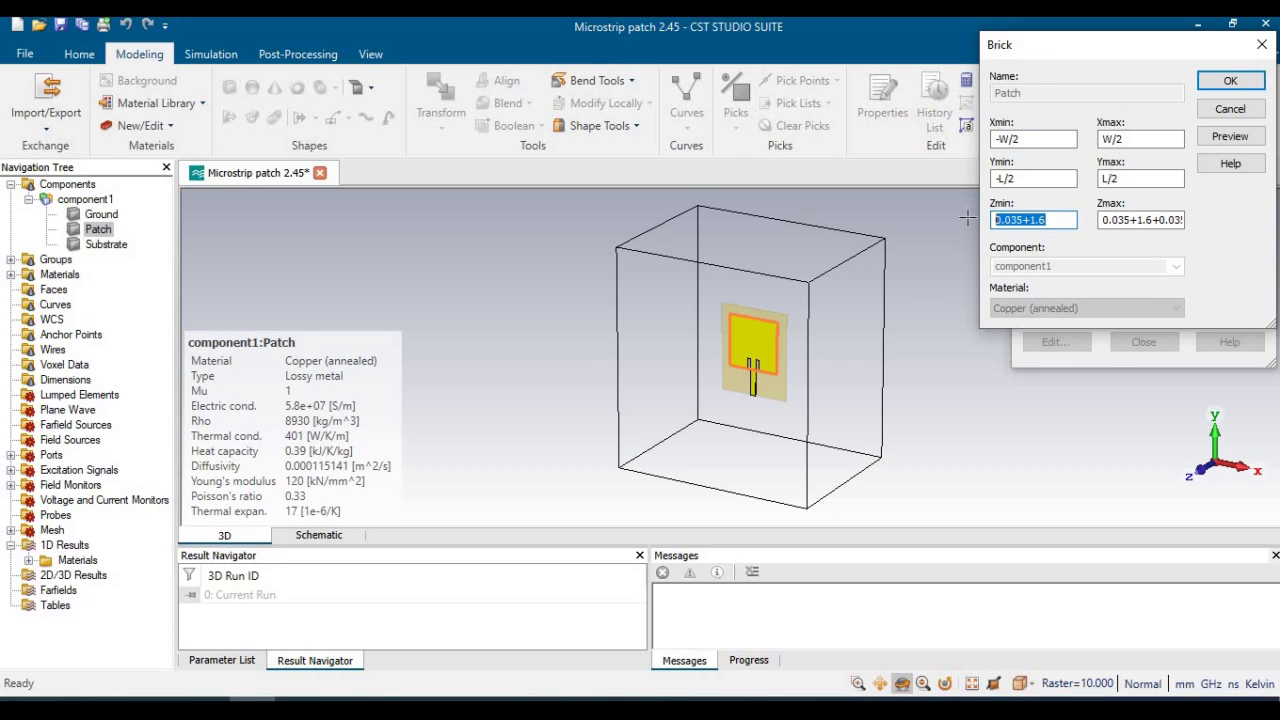
type("0")
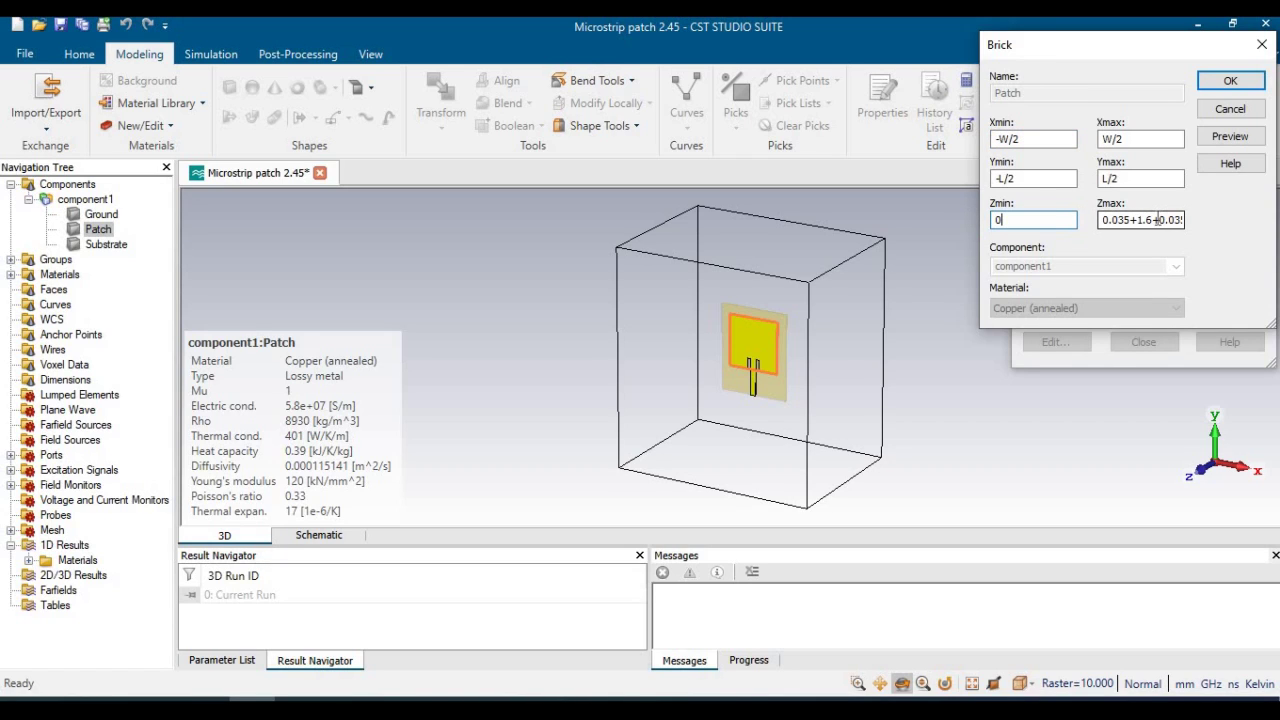
left_click_drag(1158, 219, 1095, 225)
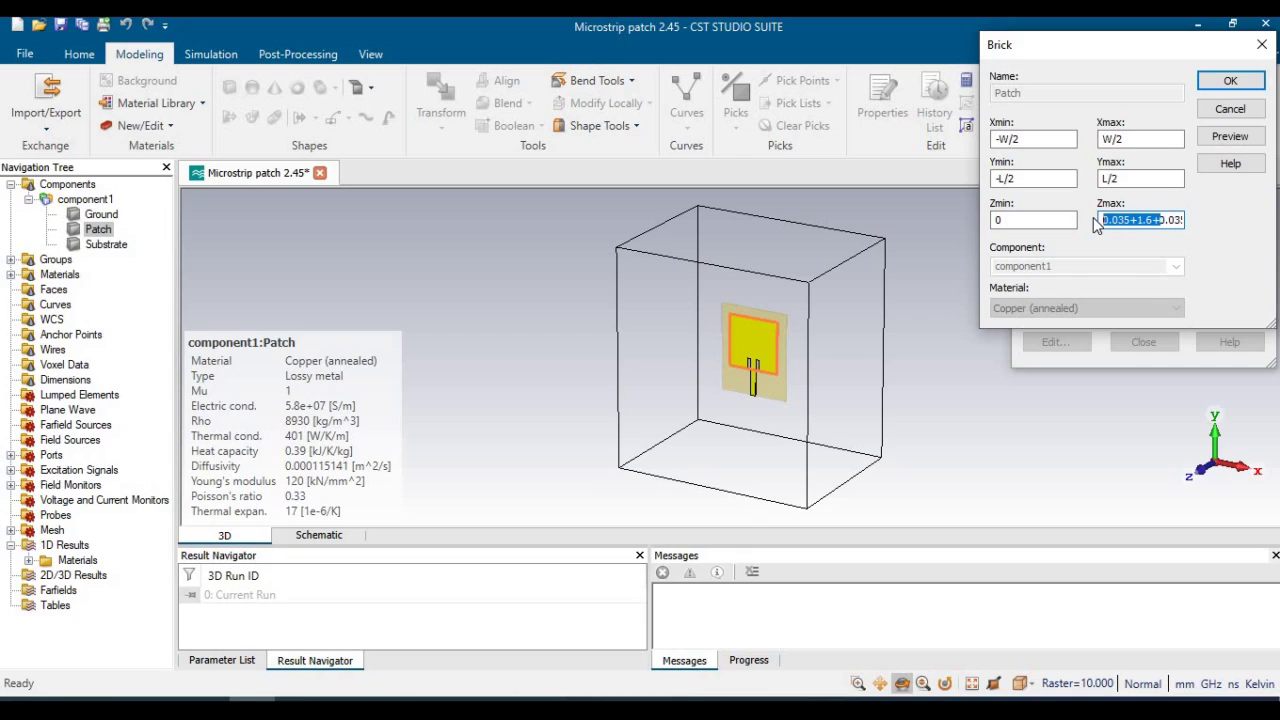
key("BackSpace")
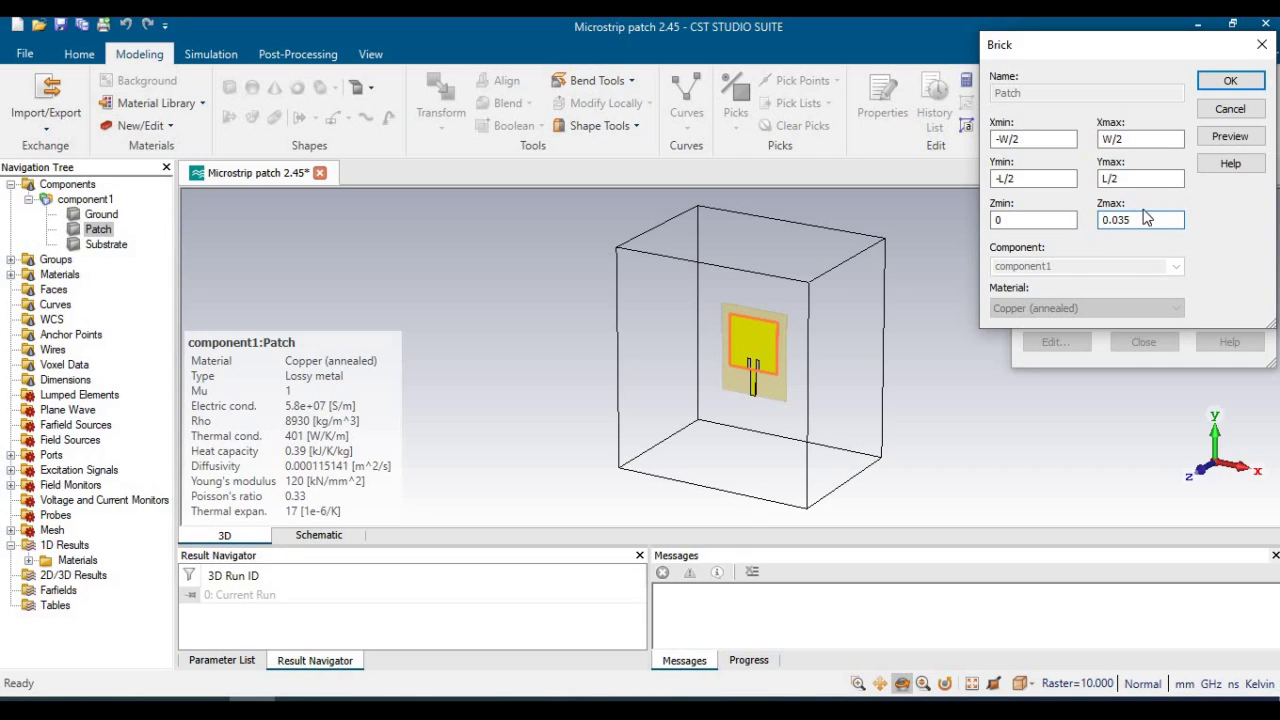
left_click(1231, 84)
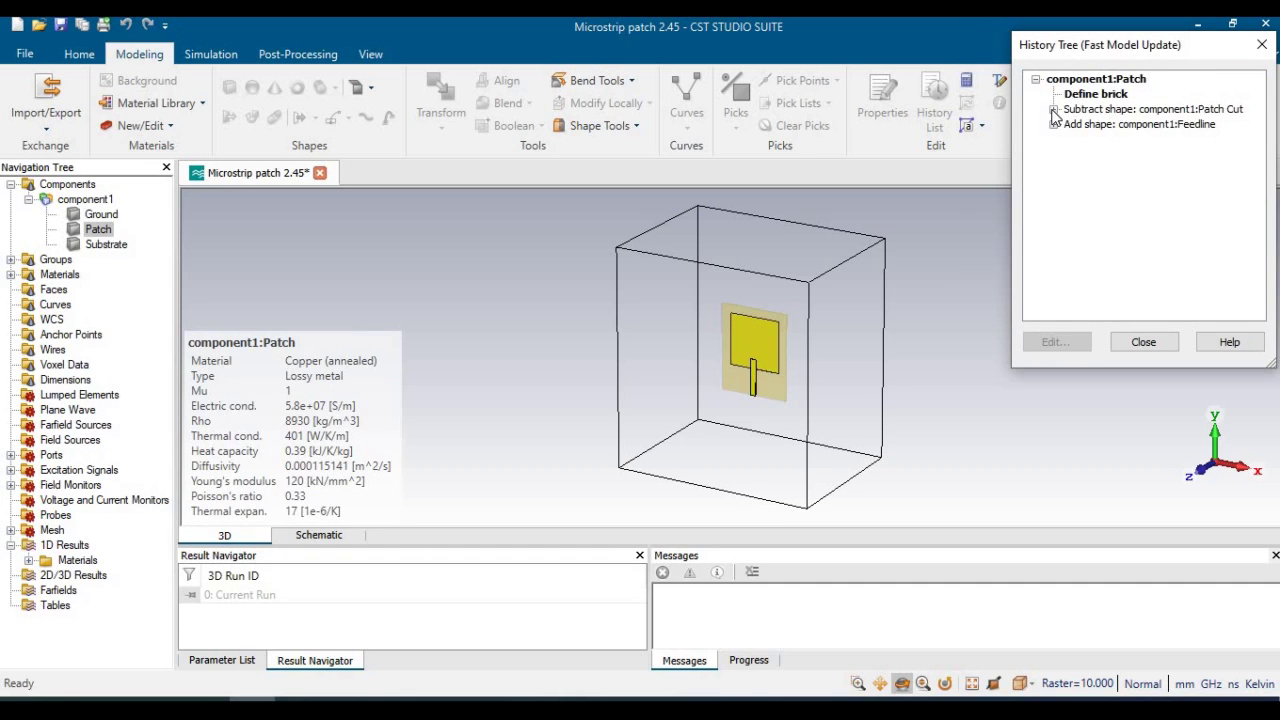
left_click(1054, 110)
Set the Patch Cut brick to Zmin 0 and Zmax 0.035
double_click(1114, 124)
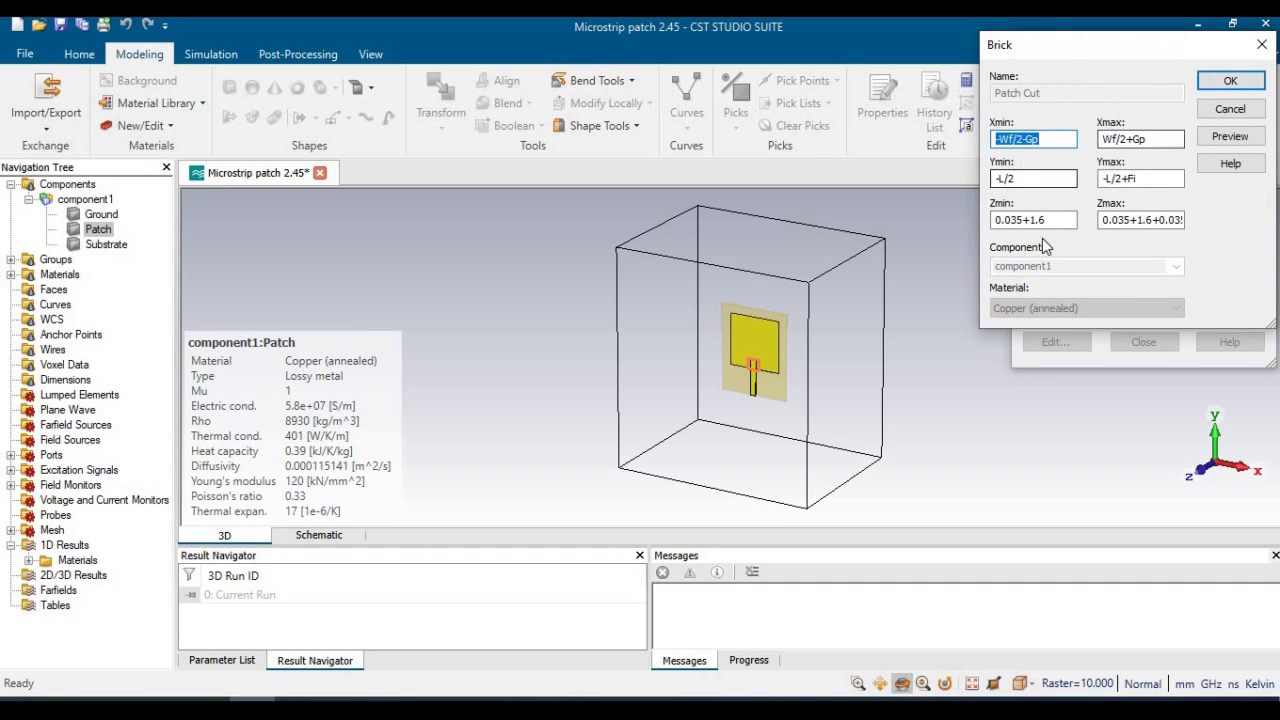
key("Tab")
key("Tab")
key("Tab")
key("Tab")
type("0")
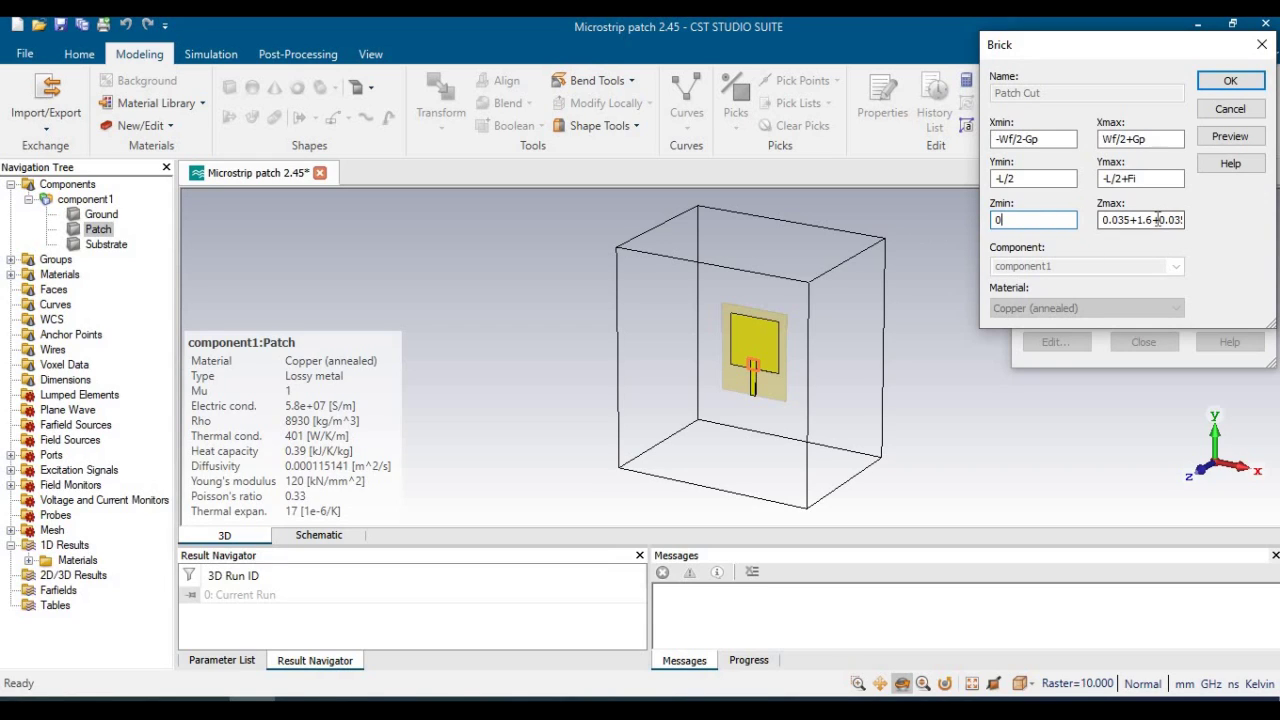
left_click_drag(1162, 220, 1098, 228)
key("BackSpace")
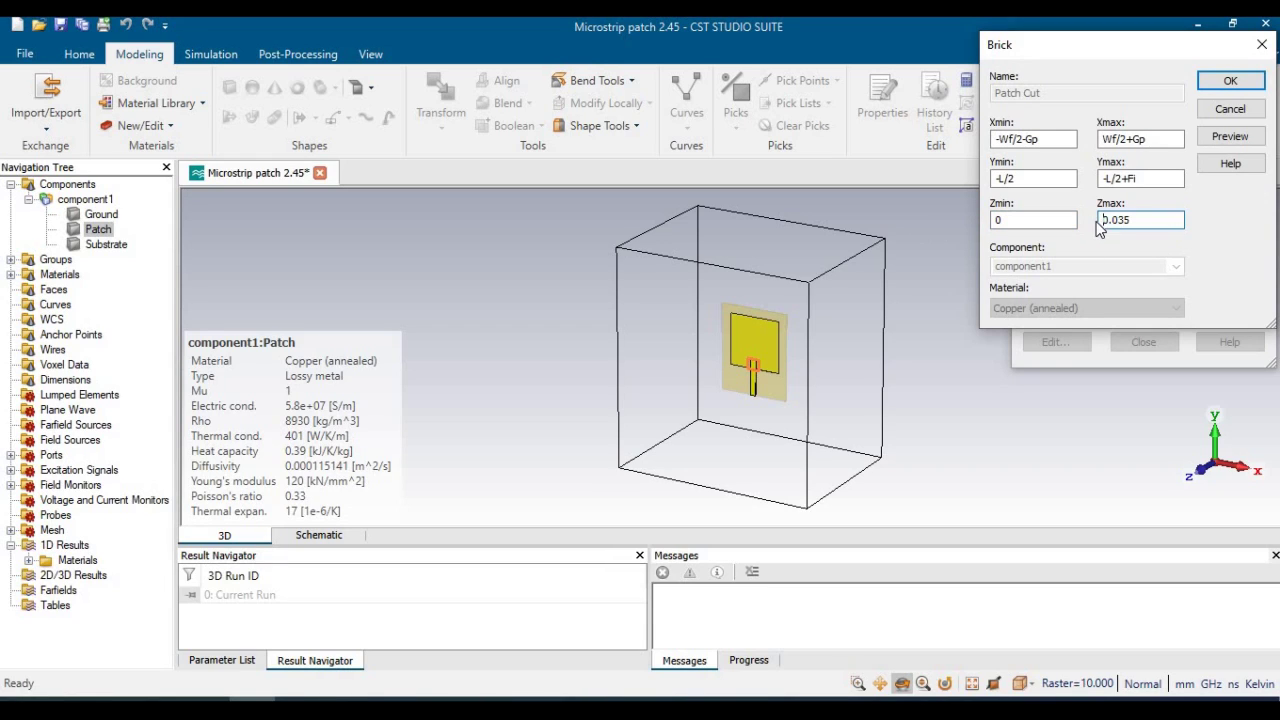
left_click(1255, 86)
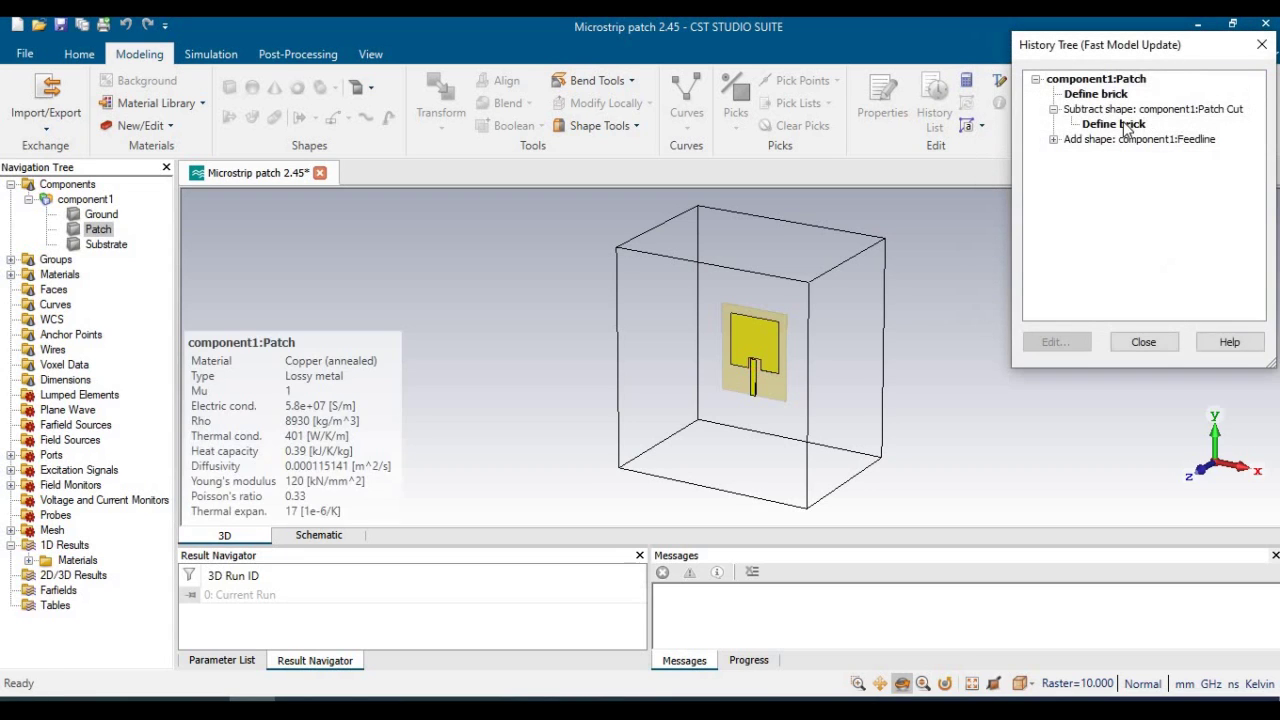
Set the Feedline brick to Zmin 0 and Zmax 0.035
left_click(1128, 155)
double_click(1128, 156)
key("Tab")
key("Tab")
key("Tab")
key("Tab")
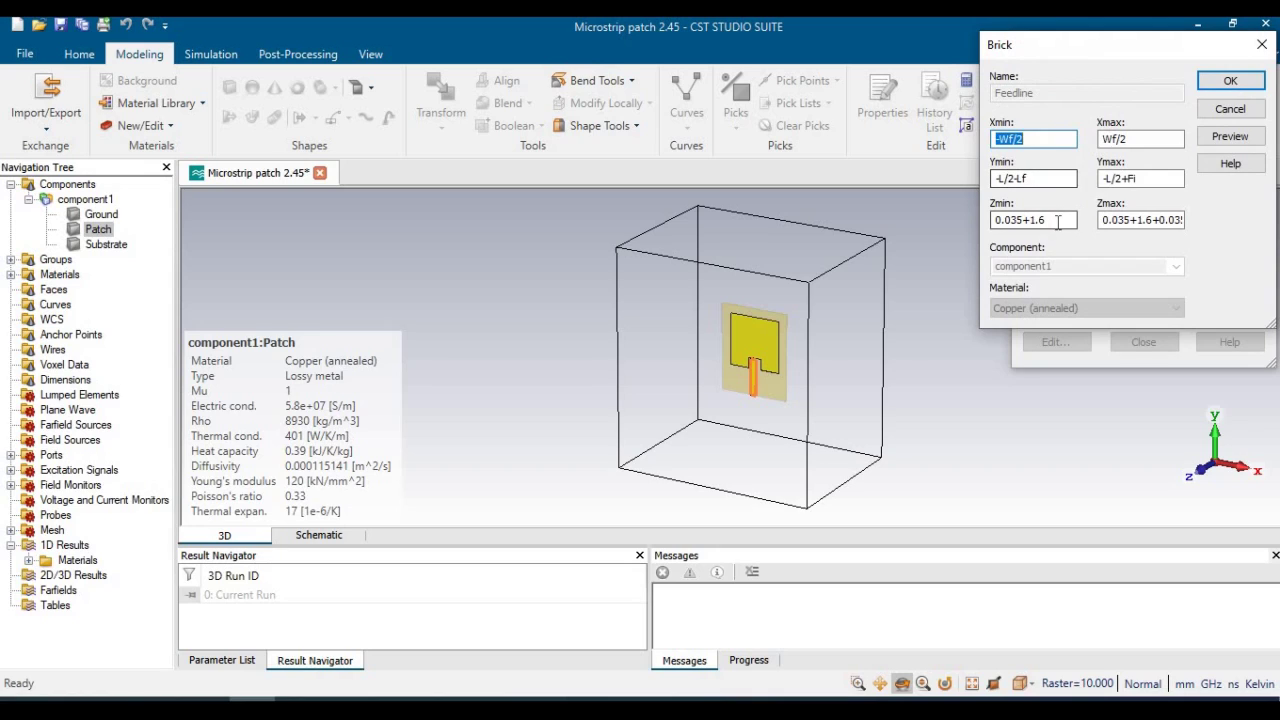
type("0")
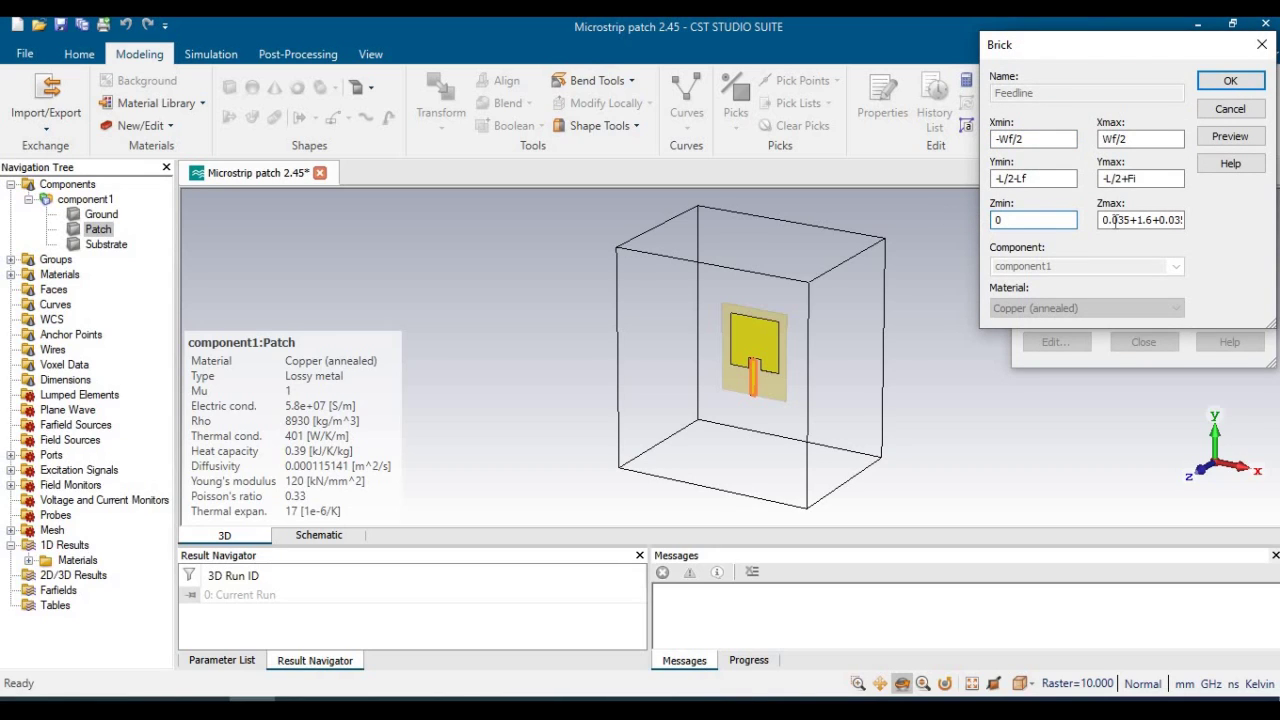
left_click_drag(1161, 219, 1052, 220)
key("BackSpace")
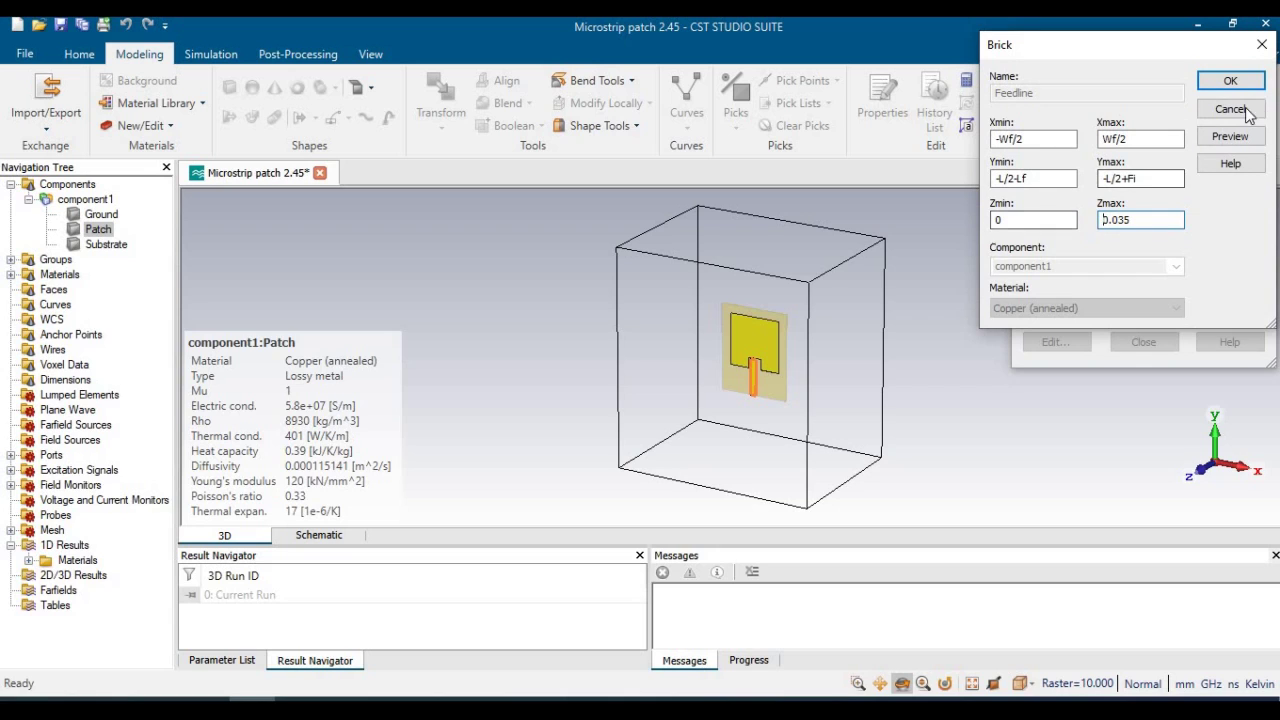
left_click(1228, 78)
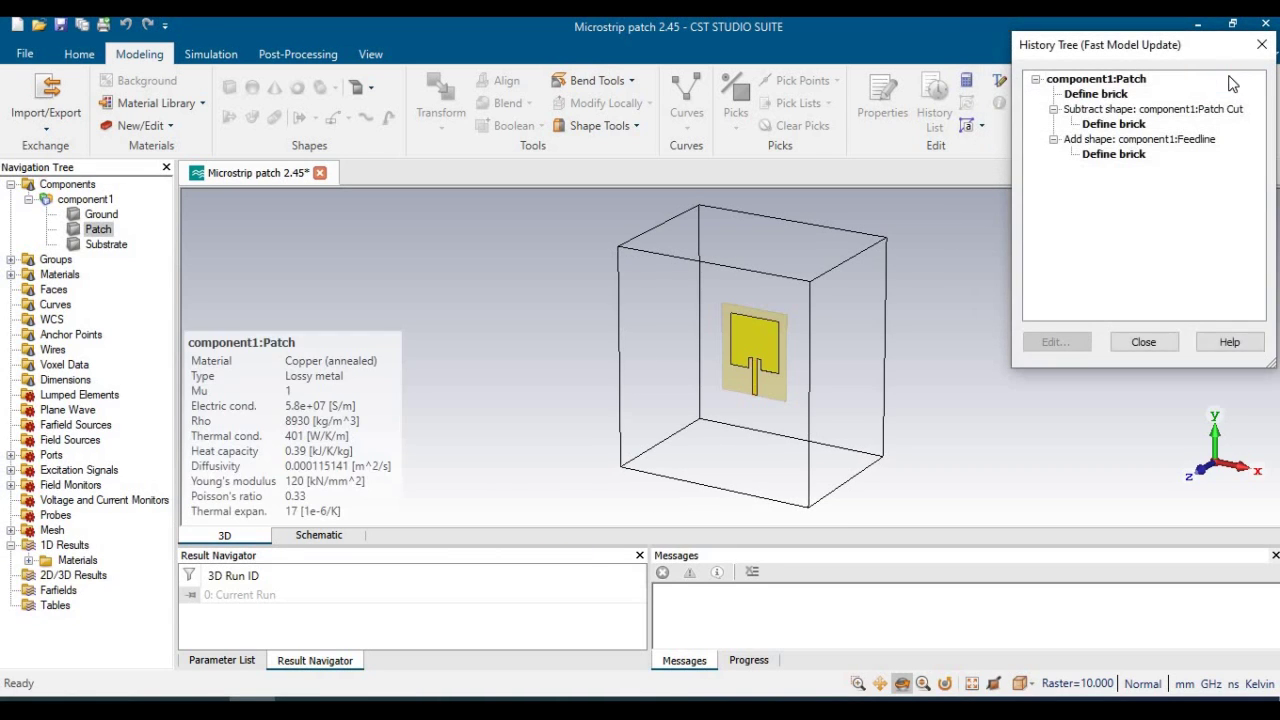
Export the Patch with Gerber (Single Layer) and save it as 'patch' in Documents
left_click(1143, 343)
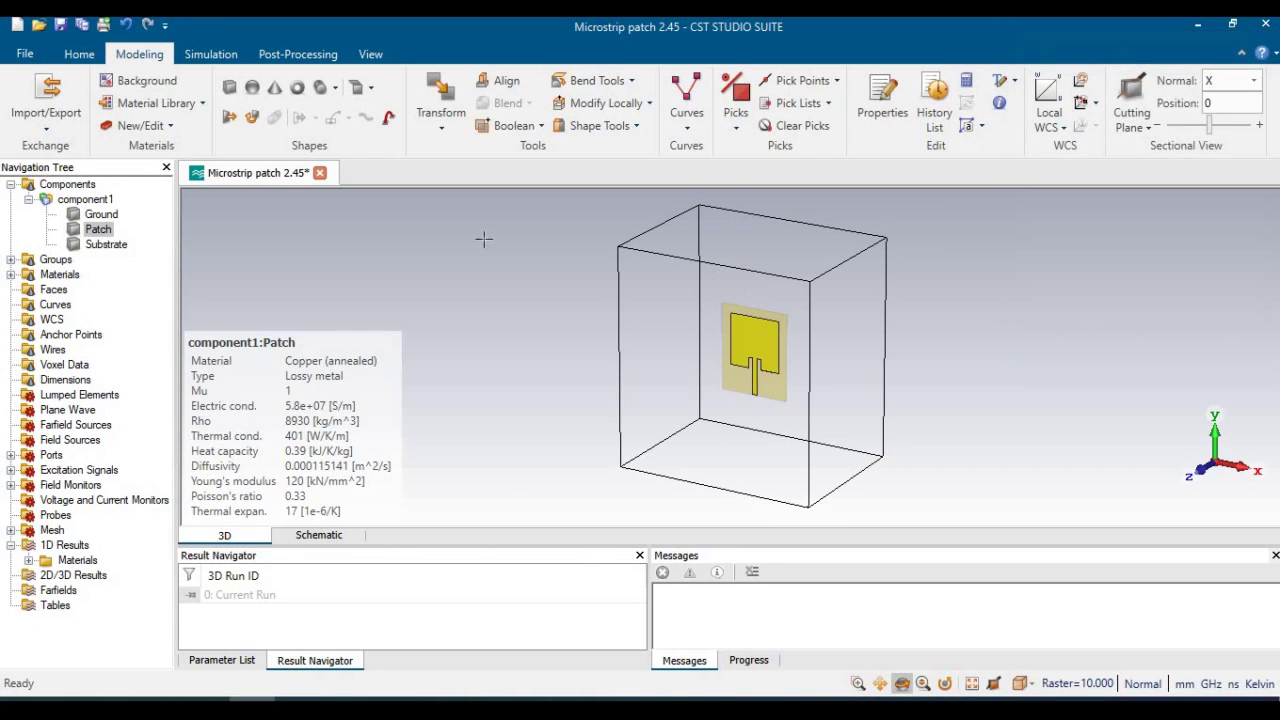
left_click(49, 122)
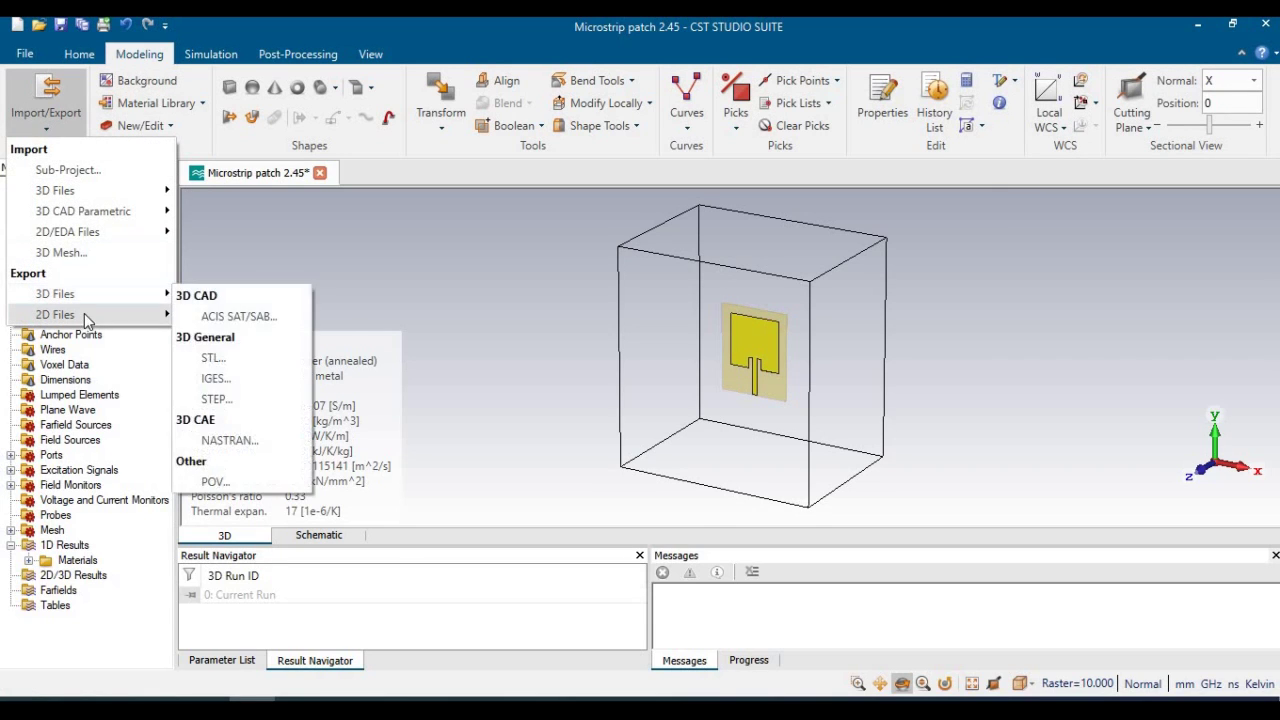
mouse_move(84, 314)
left_click(238, 360)
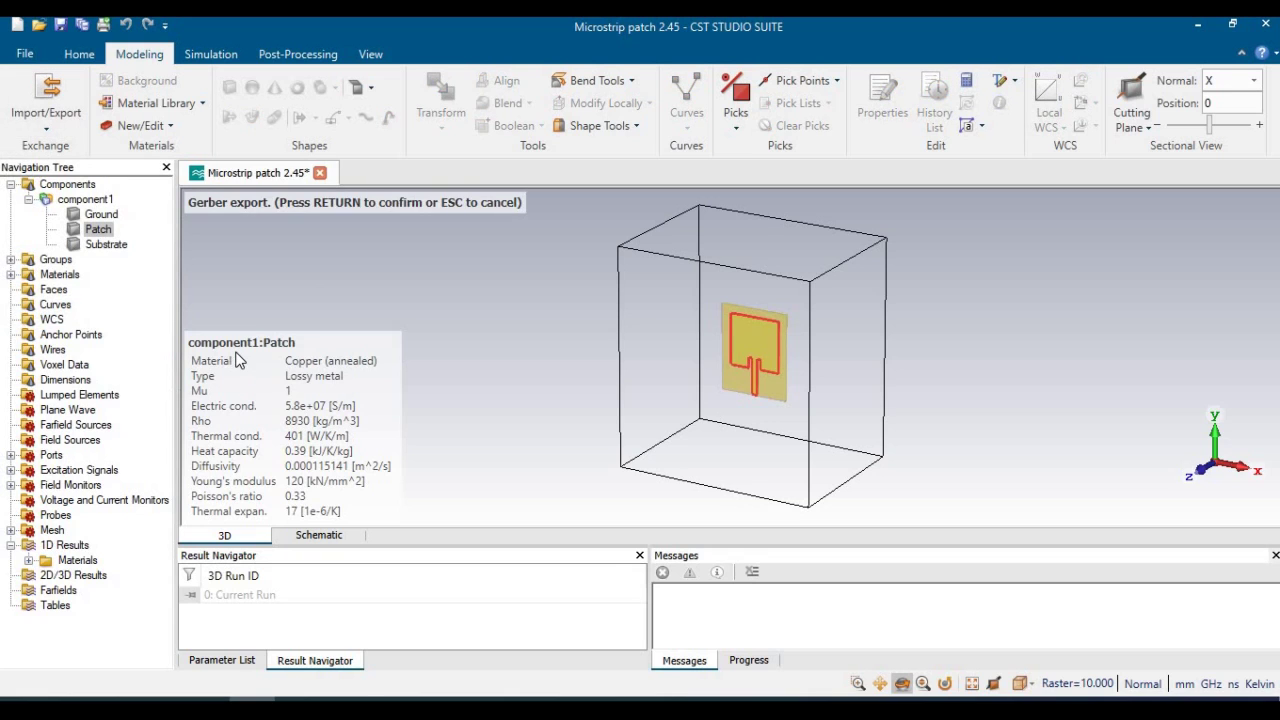
key("Return")
type("p")
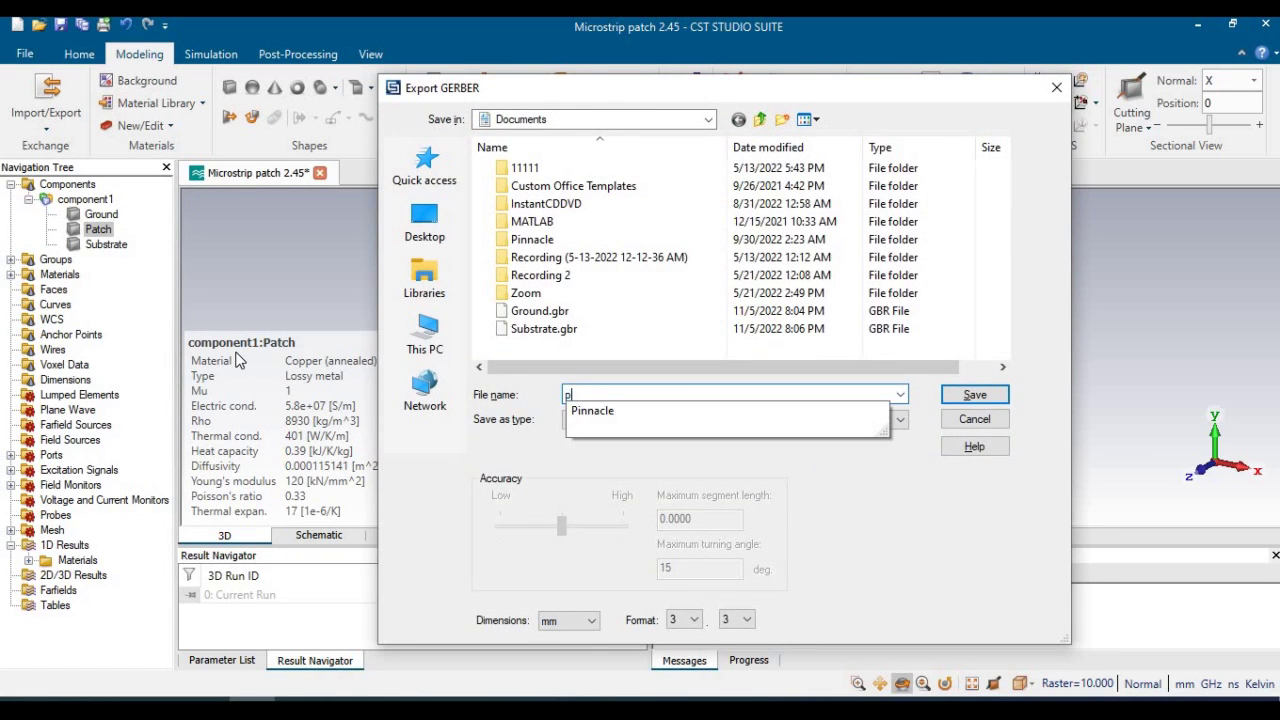
type("atch")
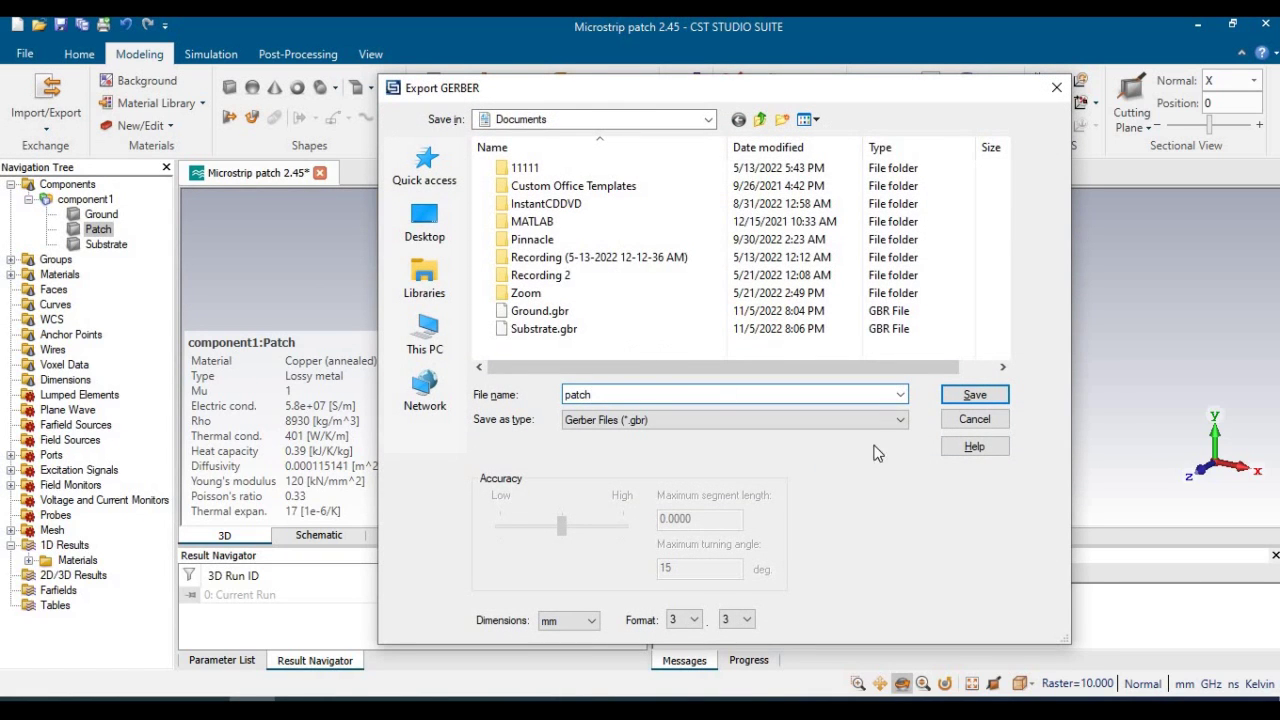
left_click(975, 396)
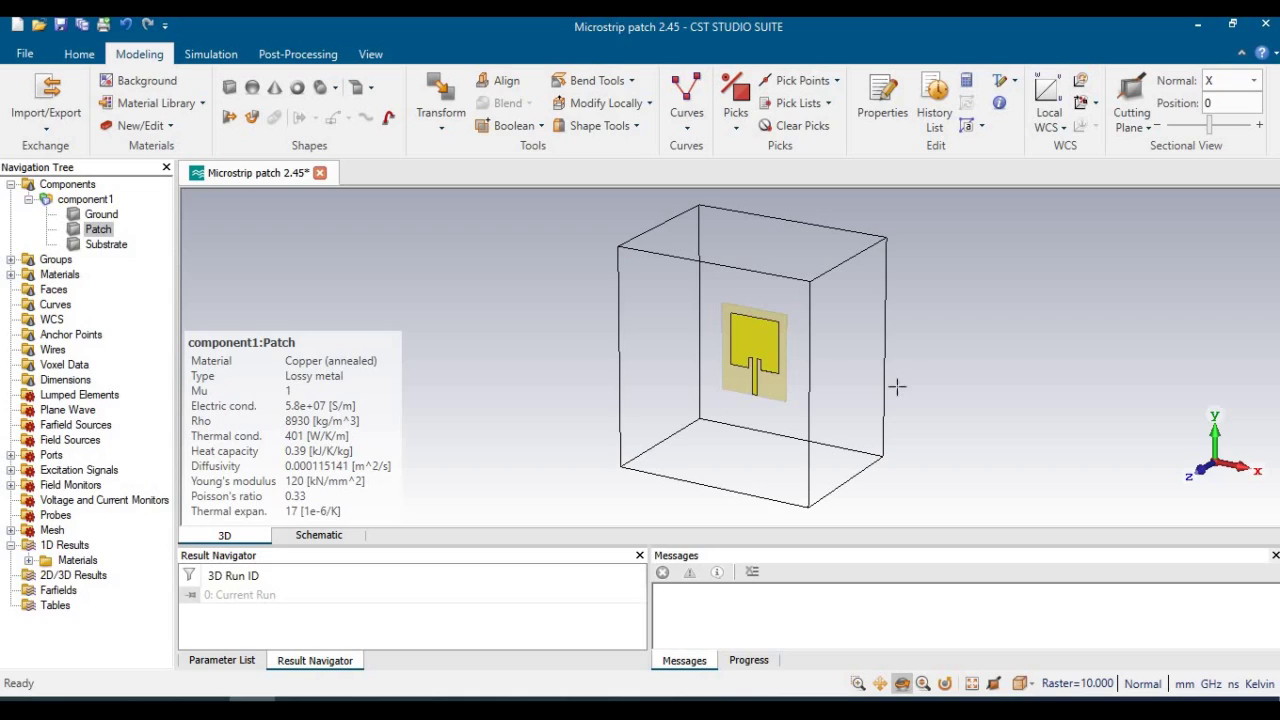
left_click(162, 217)
mouse_move(103, 216)
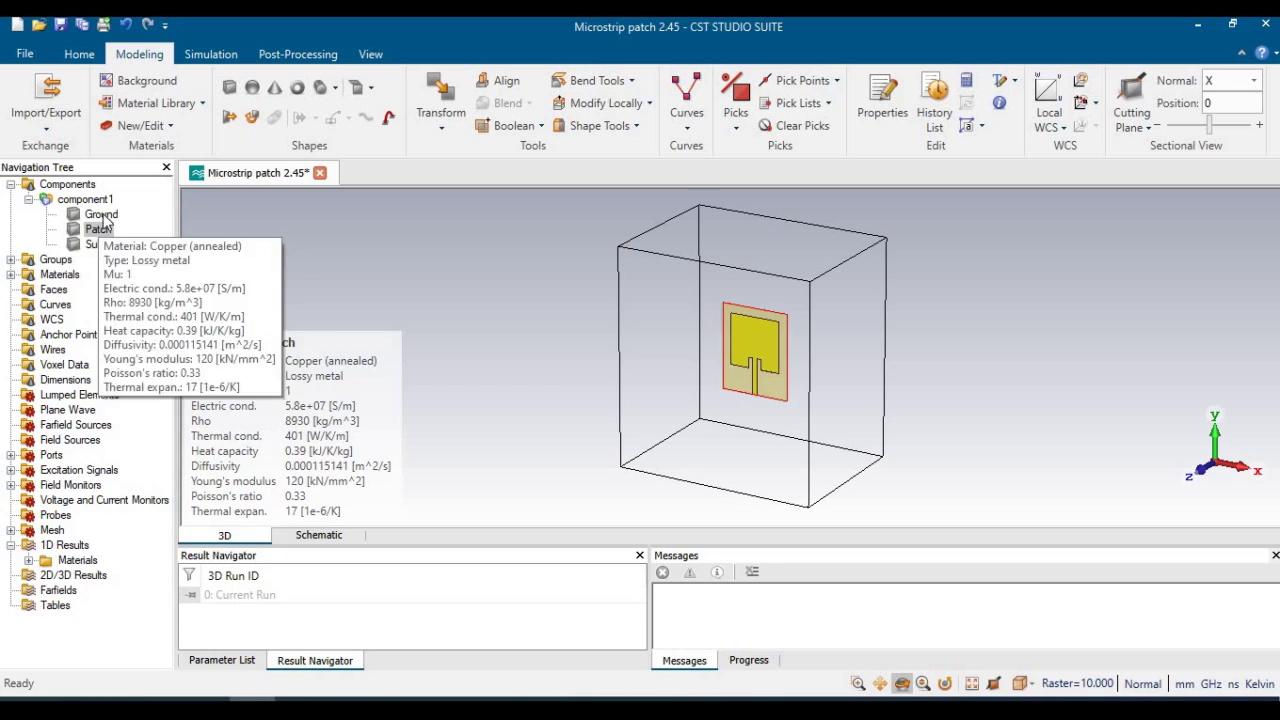